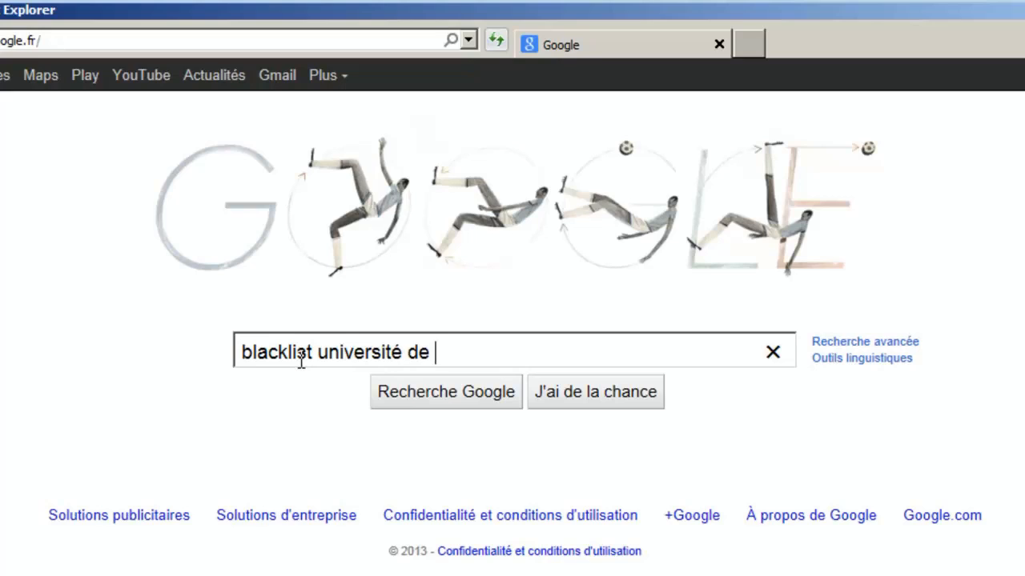
Search Google for "blacklist université de toulouse" and open the Blacklists UT1 result from Université Toulouse 1 Capitole.
{"action": "type", "text": "toulous"}
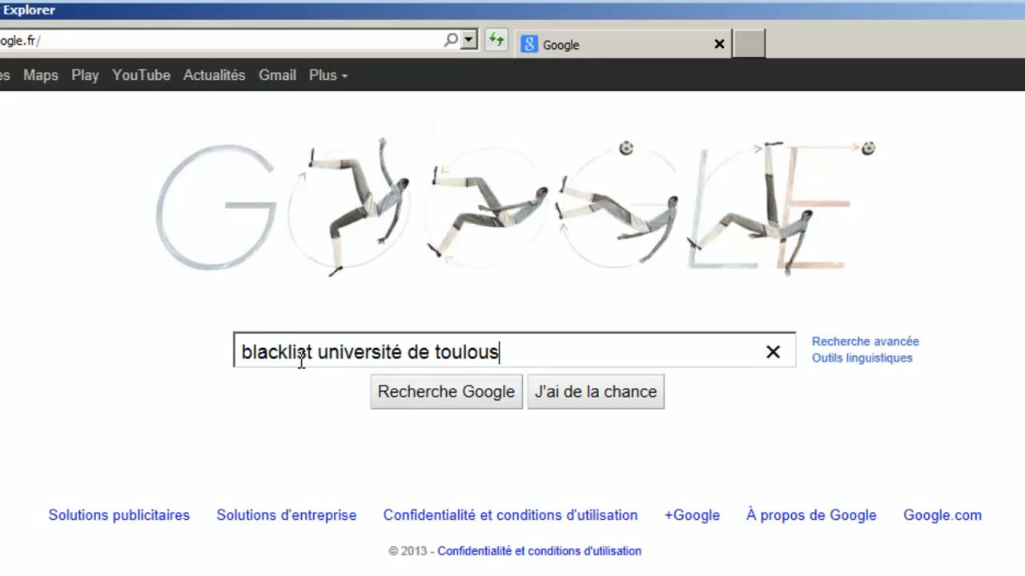
{"action": "type", "text": "e"}
{"action": "key", "text": "Return"}
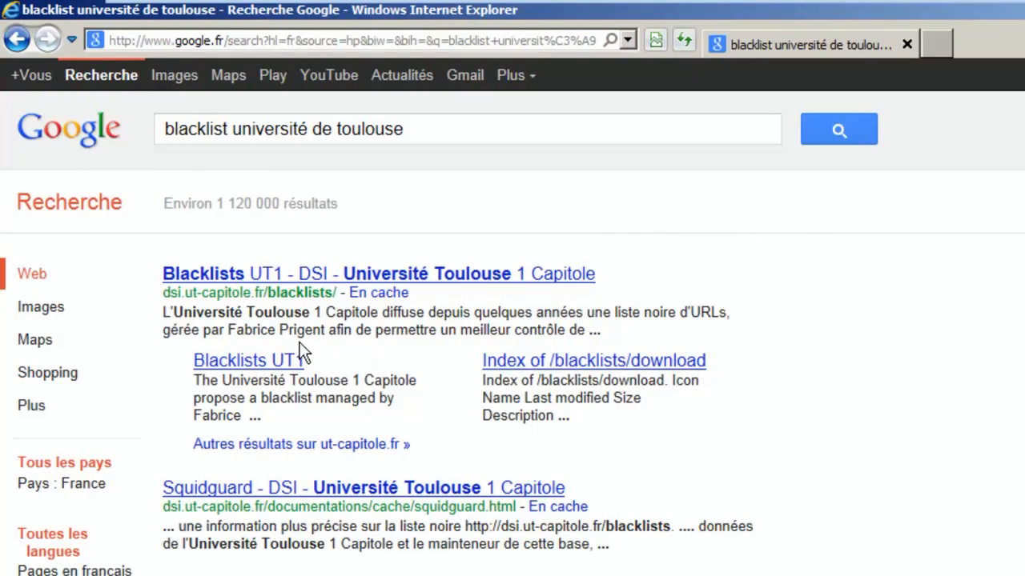
{"action": "left_click", "coordinate": [266, 275]}
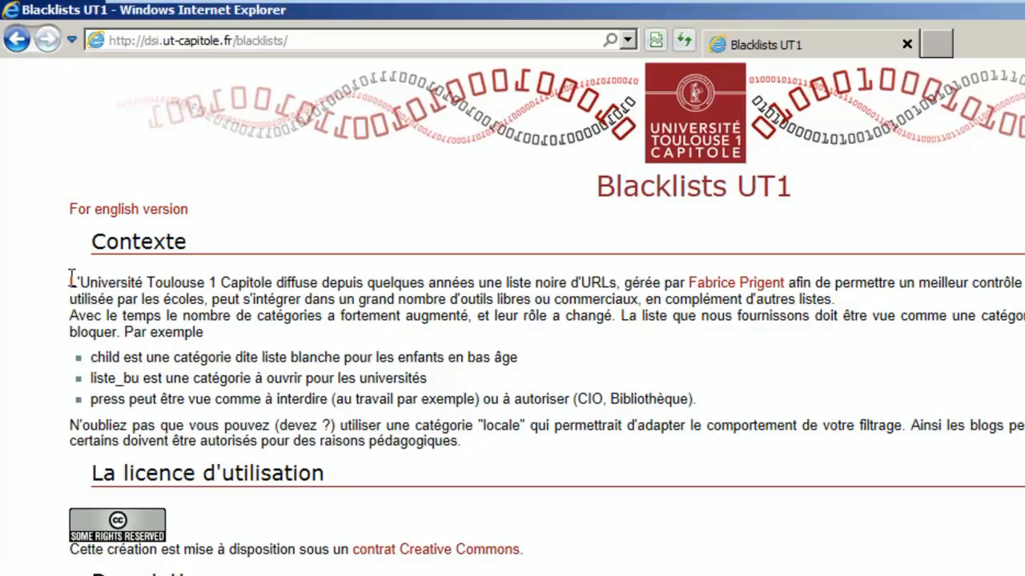
Read the Contexte section and review the table of blacklist categories with their descriptions.
{"action": "left_click_drag", "start_coordinate": [448, 272], "coordinate": [689, 289]}
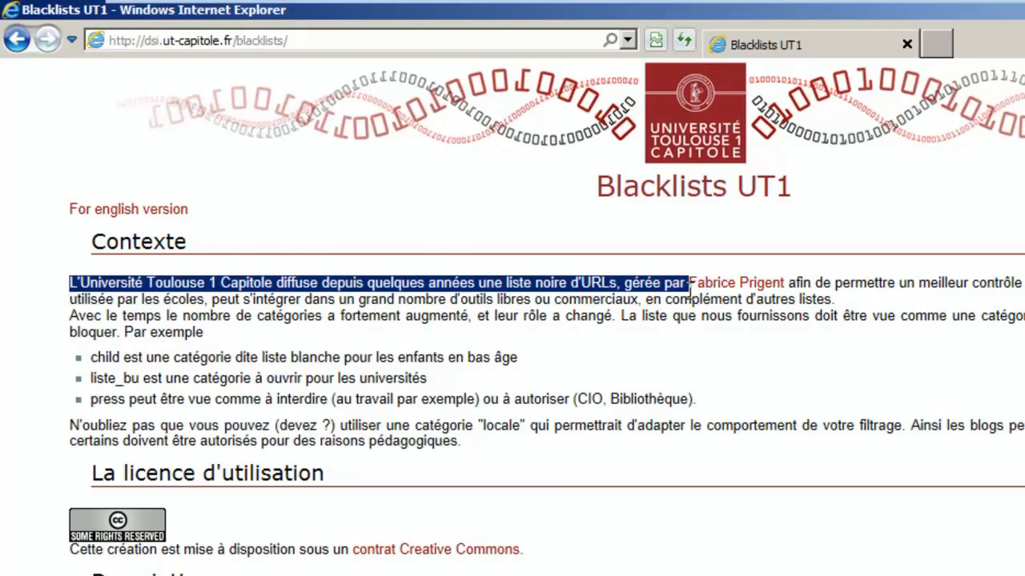
{"action": "left_click", "coordinate": [206, 320]}
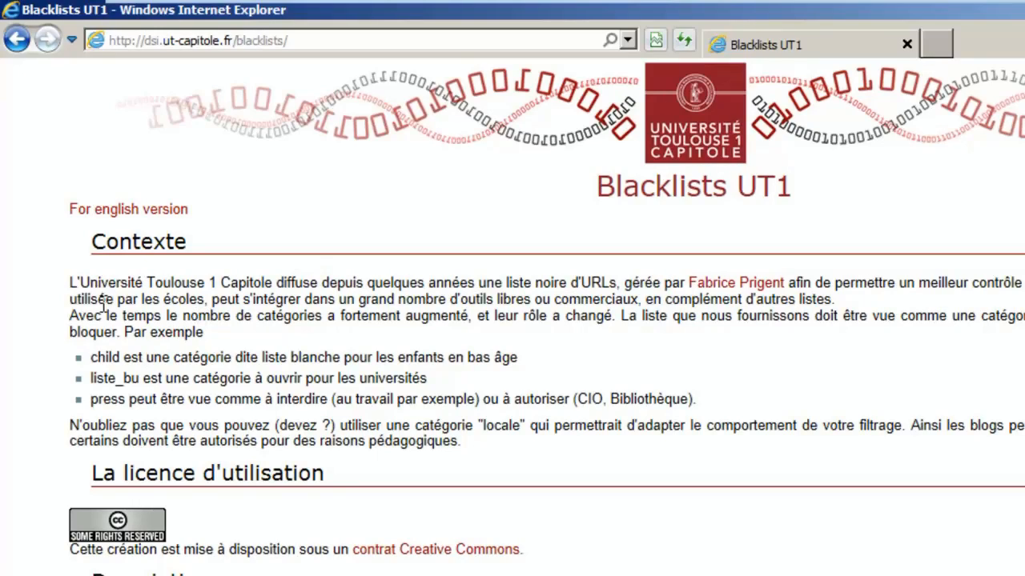
{"action": "left_click_drag", "start_coordinate": [104, 300], "coordinate": [253, 318]}
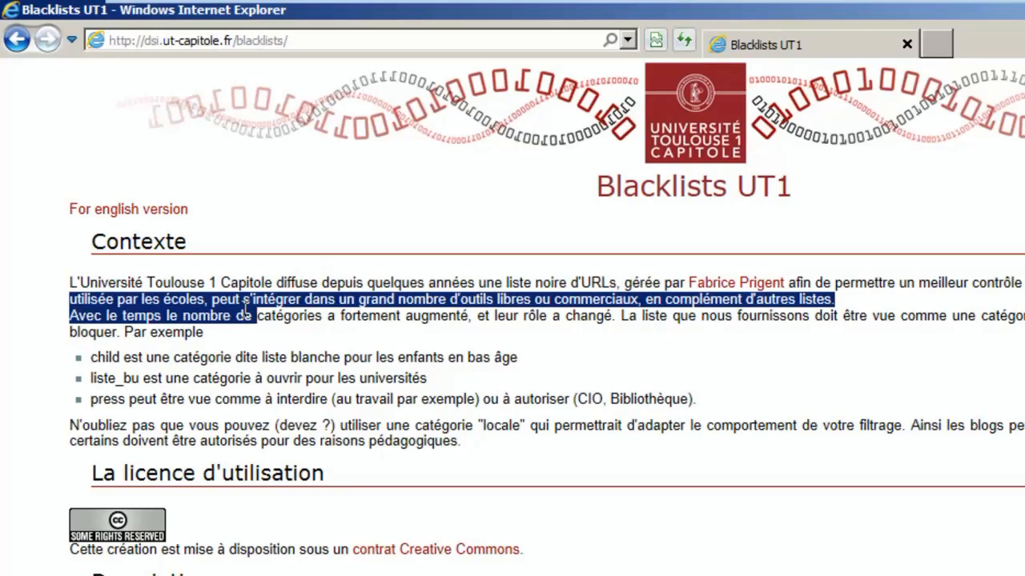
{"action": "left_click", "coordinate": [656, 287]}
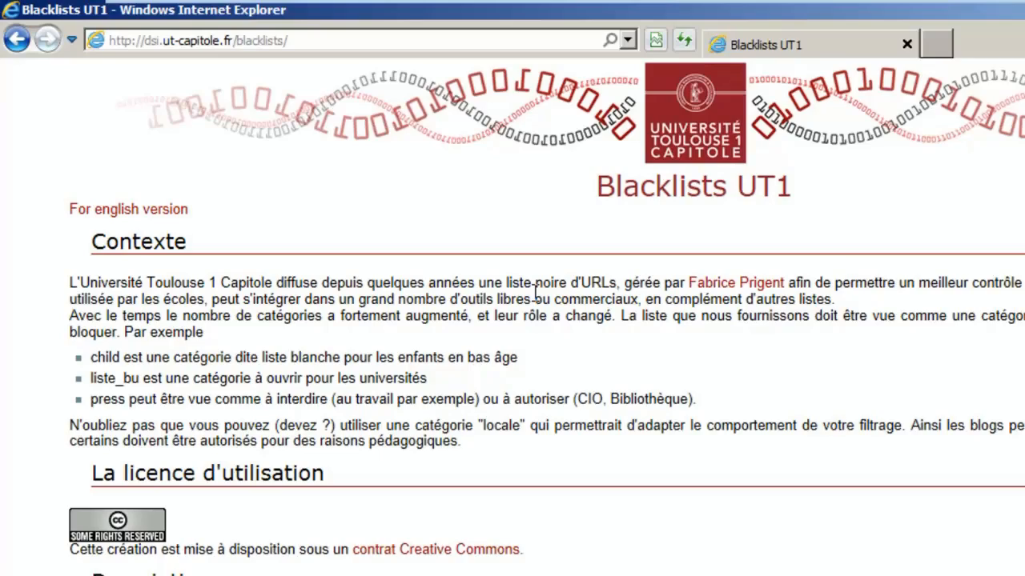
{"action": "scroll", "coordinate": [535, 292], "scroll_direction": "down", "scroll_amount": 3}
{"action": "scroll", "coordinate": [534, 293], "scroll_direction": "down", "scroll_amount": 15}
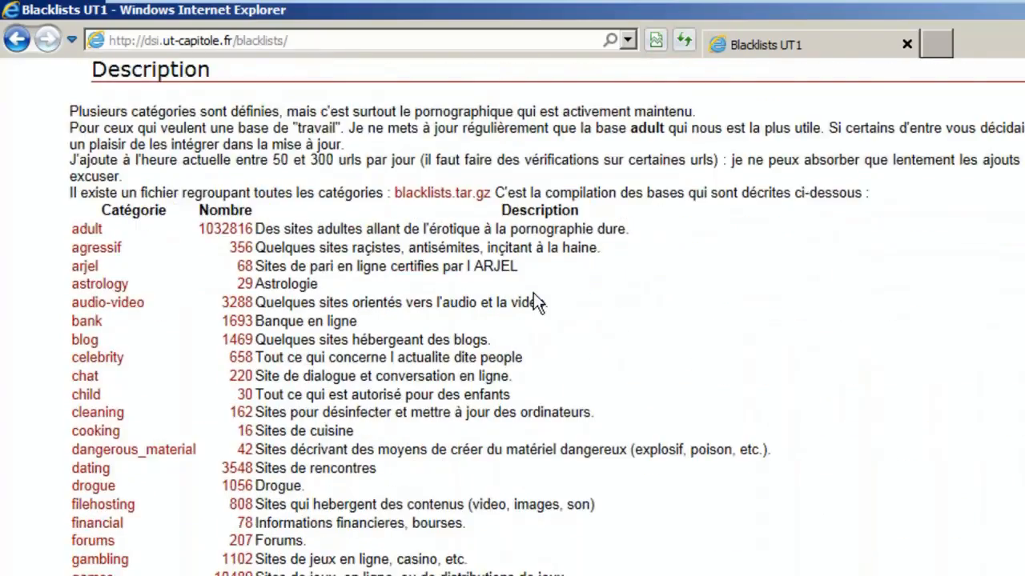
{"action": "left_click_drag", "start_coordinate": [323, 110], "coordinate": [472, 572]}
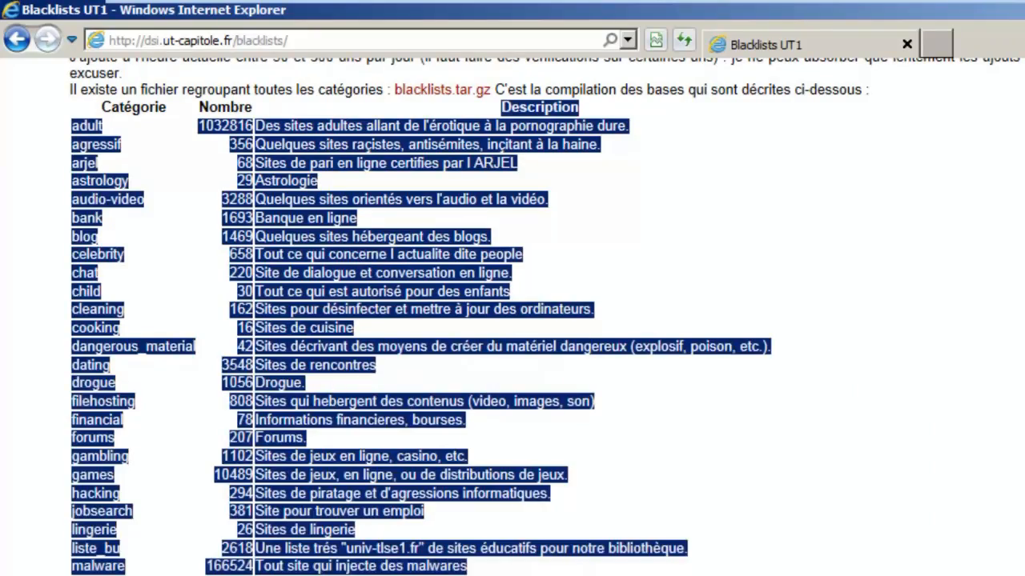
{"action": "left_click", "coordinate": [382, 564]}
{"action": "scroll", "coordinate": [401, 462], "scroll_direction": "down", "scroll_amount": 10}
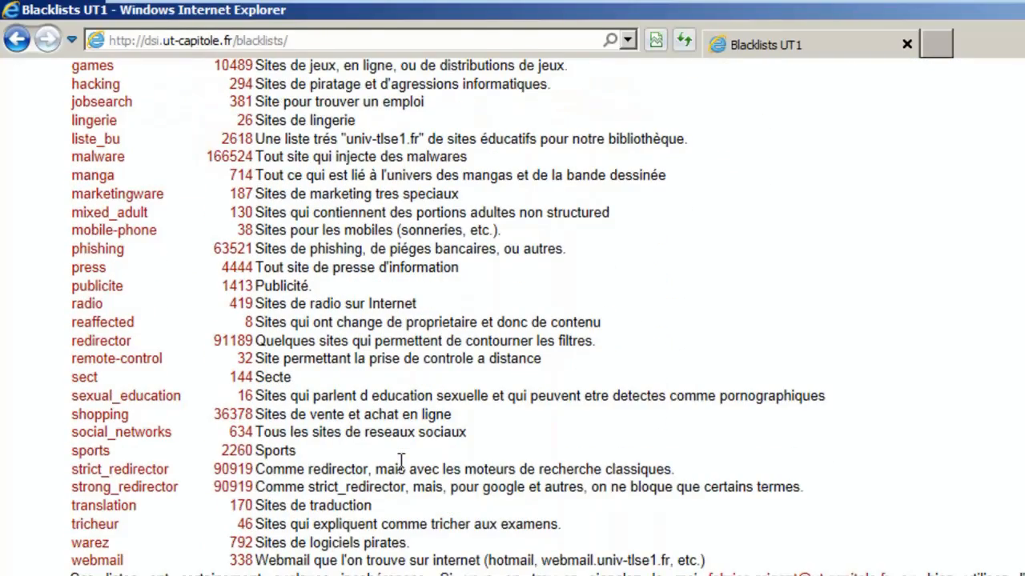
{"action": "scroll", "coordinate": [392, 516], "scroll_direction": "up", "scroll_amount": 12}
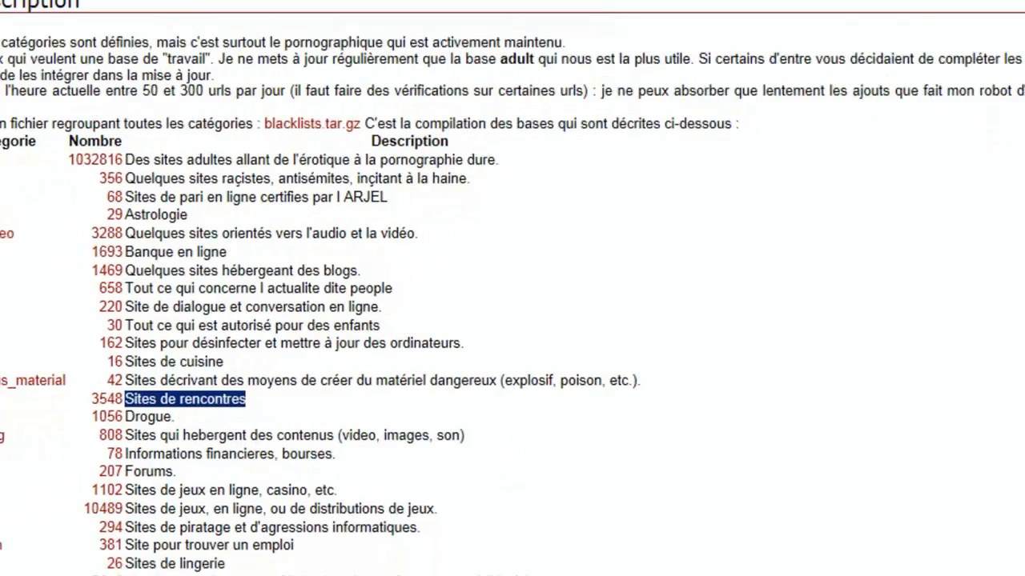
Save the dating category archive dating.tar.gz to the desktop (Bureau), replacing the existing copy.
{"action": "left_click", "coordinate": [882, 562]}
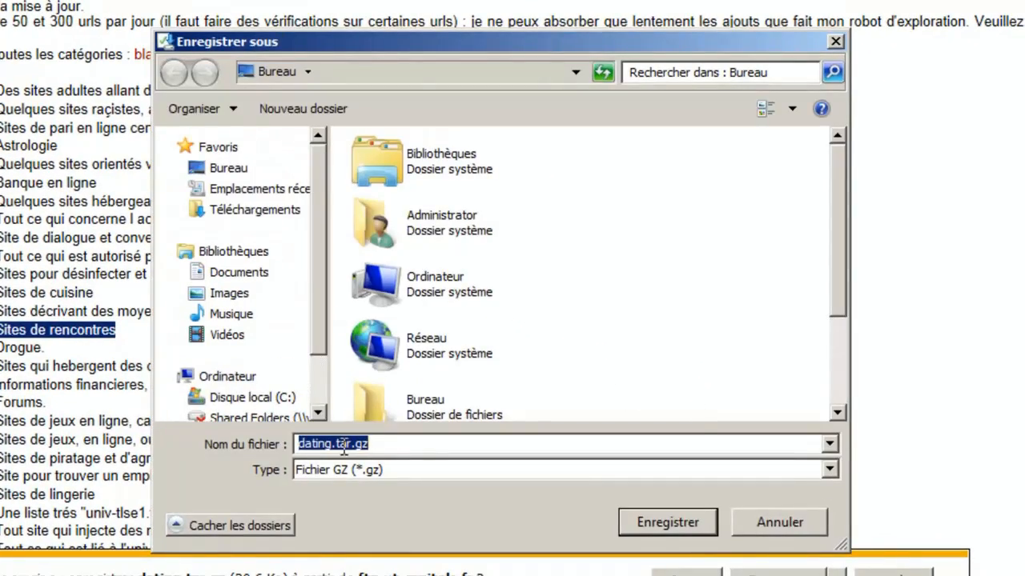
{"action": "left_click", "coordinate": [659, 520]}
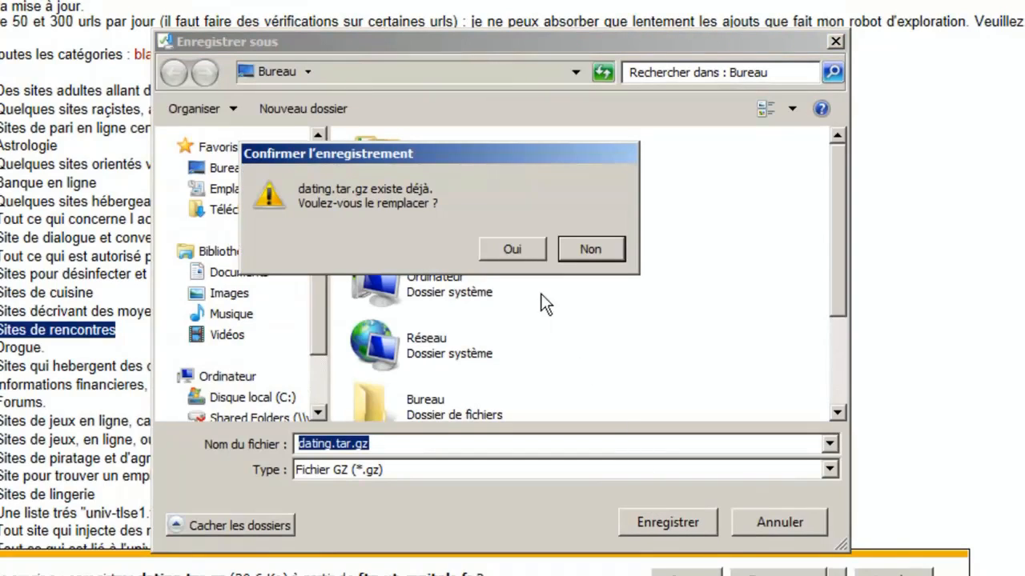
{"action": "left_click", "coordinate": [516, 314]}
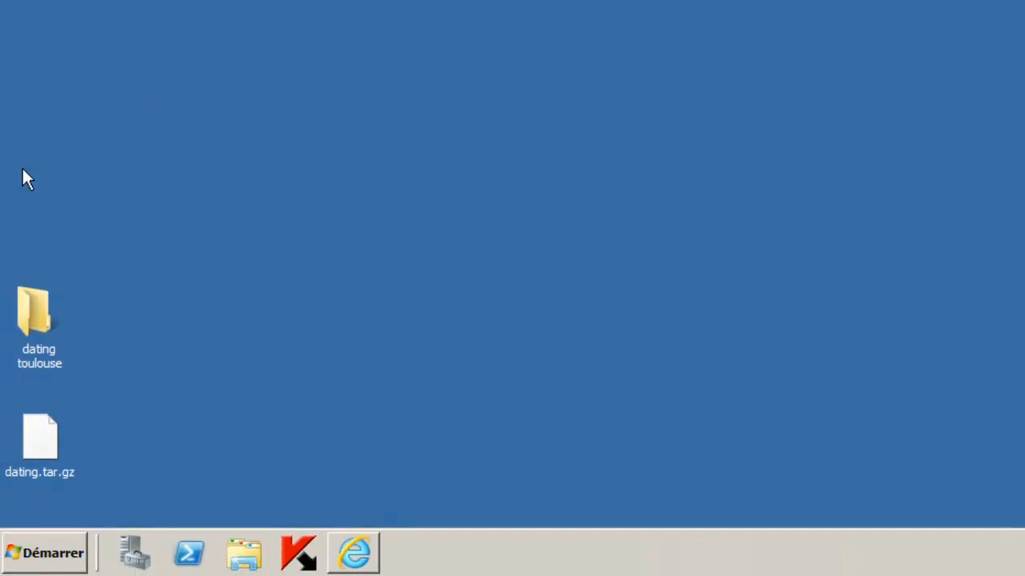
Open the "dating toulouse" folder from the desktop and open its domains file with WordPad.
{"action": "double_click", "coordinate": [31, 311]}
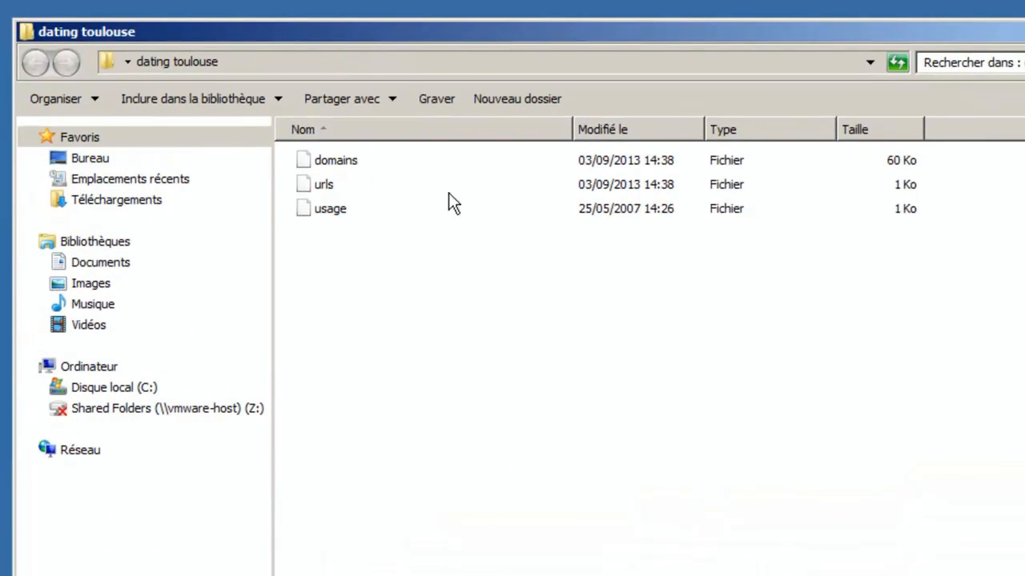
{"action": "left_click", "coordinate": [329, 161]}
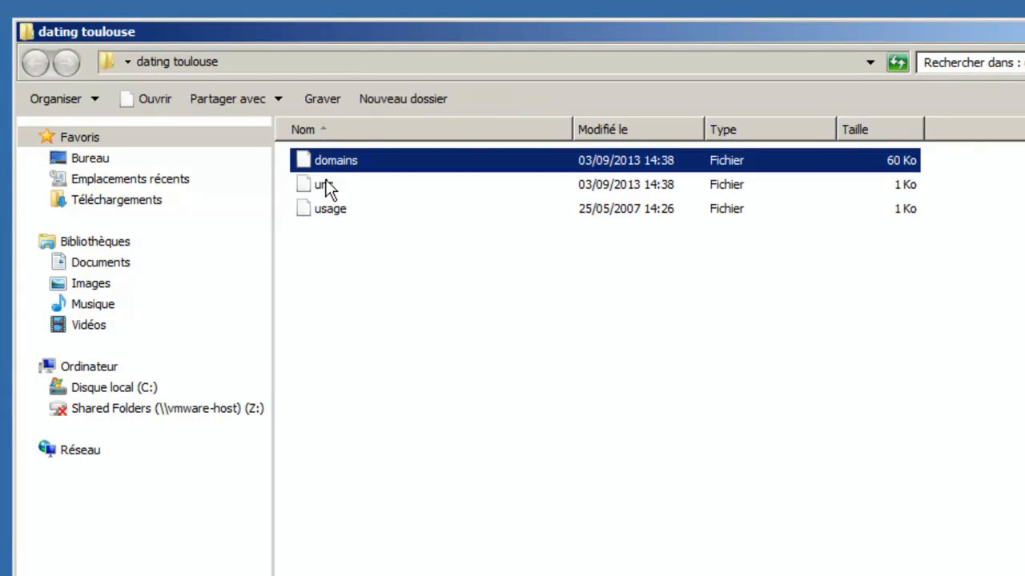
{"action": "left_click", "coordinate": [325, 187]}
{"action": "left_click", "coordinate": [329, 209]}
{"action": "double_click", "coordinate": [327, 162]}
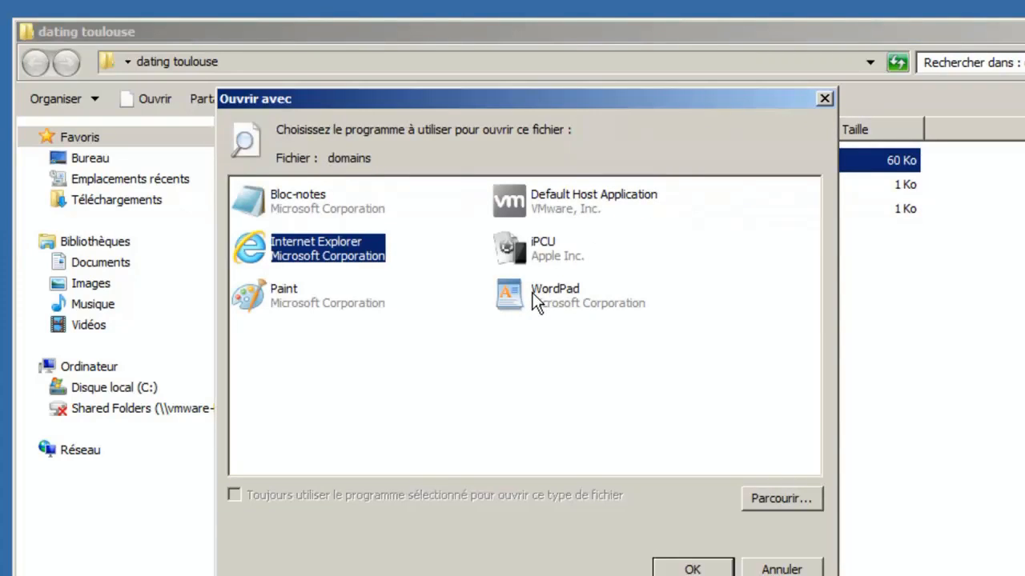
{"action": "left_click", "coordinate": [535, 298]}
{"action": "left_click", "coordinate": [692, 567]}
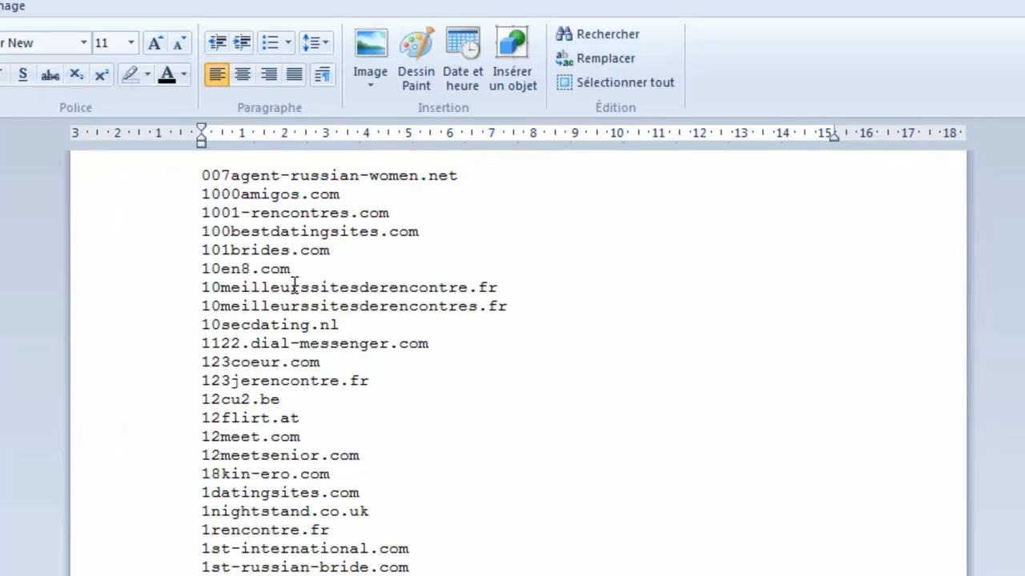
Look through the alphabetical list of dating site domains in the domains file.
{"action": "scroll", "coordinate": [294, 287], "scroll_direction": "down", "scroll_amount": 15}
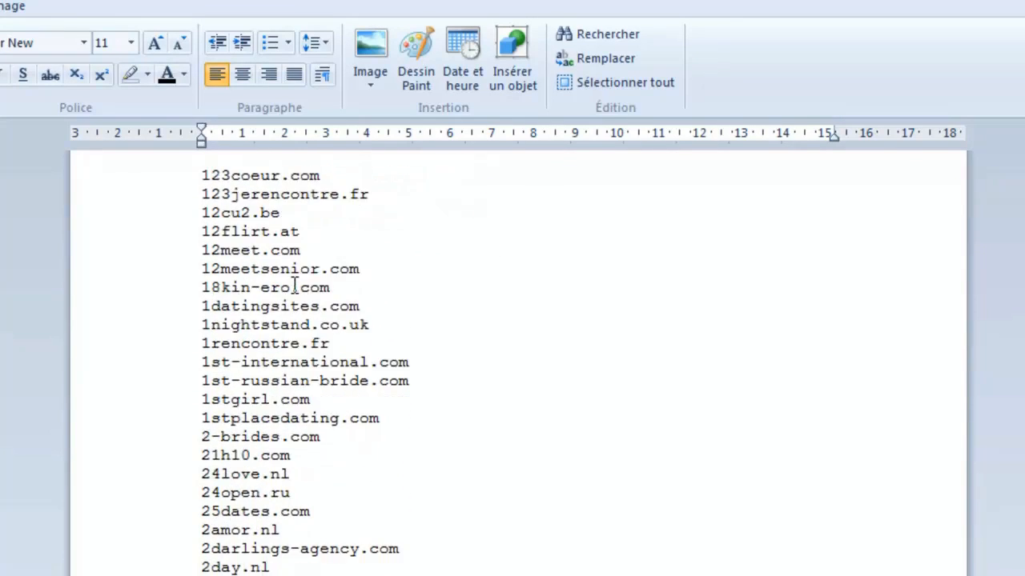
{"action": "key", "text": "Page_Down"}
{"action": "key", "text": "Page_Down"}
{"action": "key", "text": "Page_Down"}
{"action": "key", "text": "Page_Down"}
{"action": "key", "text": "Page_Down"}
{"action": "key", "text": "Page_Down"}
{"action": "key", "text": "Page_Down"}
{"action": "key", "text": "Page_Down"}
{"action": "key", "text": "Page_Down"}
{"action": "key", "text": "Page_Down"}
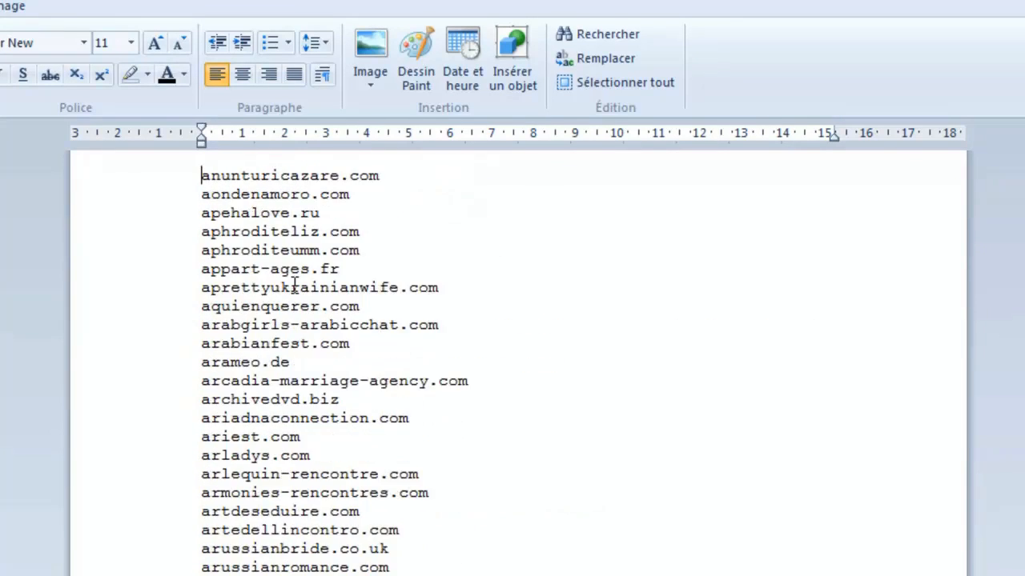
{"action": "key", "text": "Page_Down"}
{"action": "key", "text": "Page_Down"}
{"action": "key", "text": "Page_Down"}
{"action": "key", "text": "Page_Down"}
{"action": "key", "text": "Page_Down"}
{"action": "key", "text": "Page_Down"}
{"action": "key", "text": "Page_Down"}
{"action": "key", "text": "Page_Down"}
{"action": "key", "text": "Page_Down"}
{"action": "key", "text": "Page_Down"}
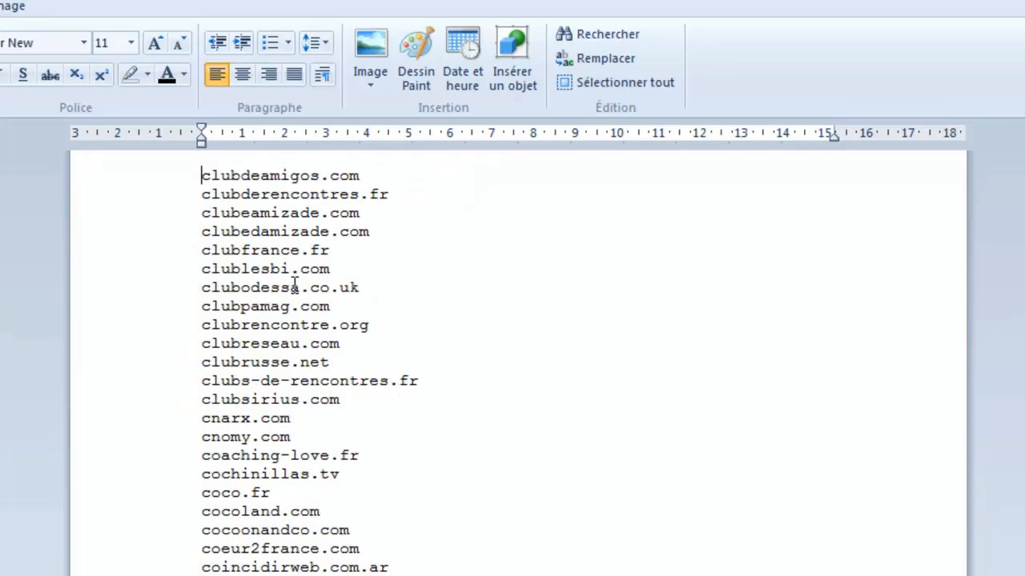
{"action": "key", "text": "Page_Down"}
{"action": "key", "text": "Page_Down"}
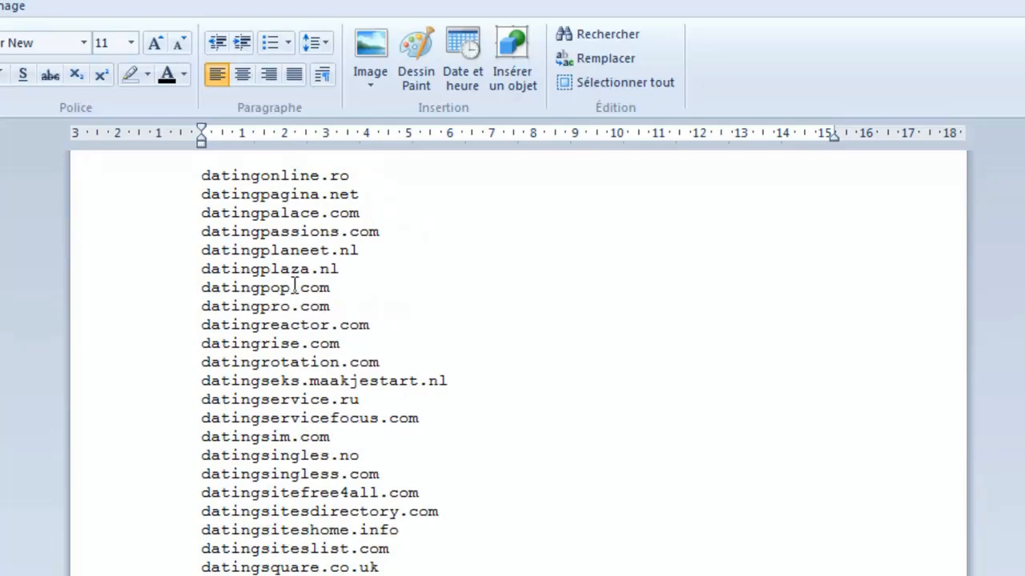
Search the domain list from its beginning for ".fr", go through successive matches and close the search.
{"action": "key", "text": "ctrl+Home"}
{"action": "key", "text": "ctrl+f"}
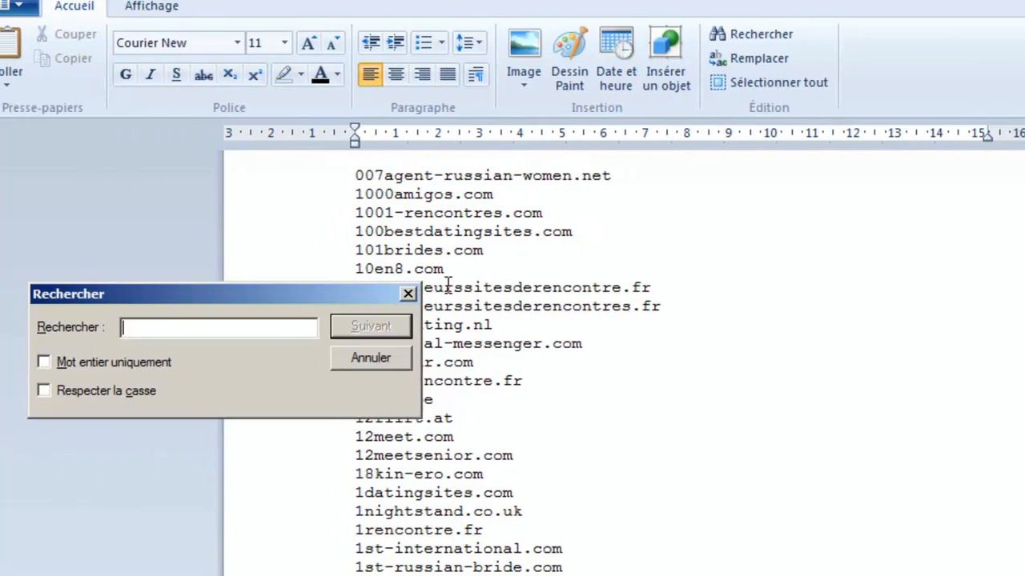
{"action": "type", "text": ".fr"}
{"action": "key", "text": "Return"}
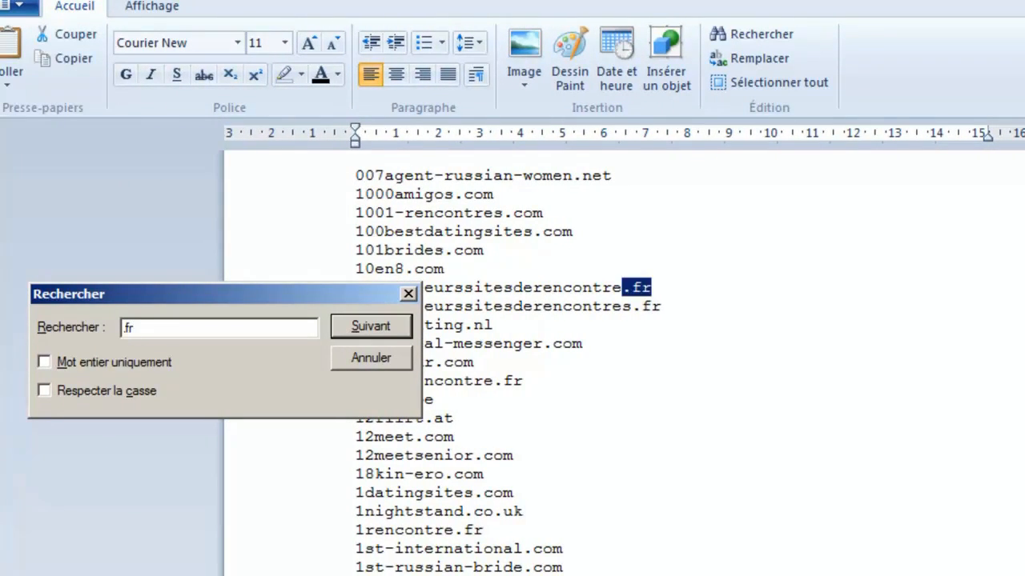
{"action": "key", "text": "Return"}
{"action": "key", "text": "Return"}
{"action": "key", "text": "Return"}
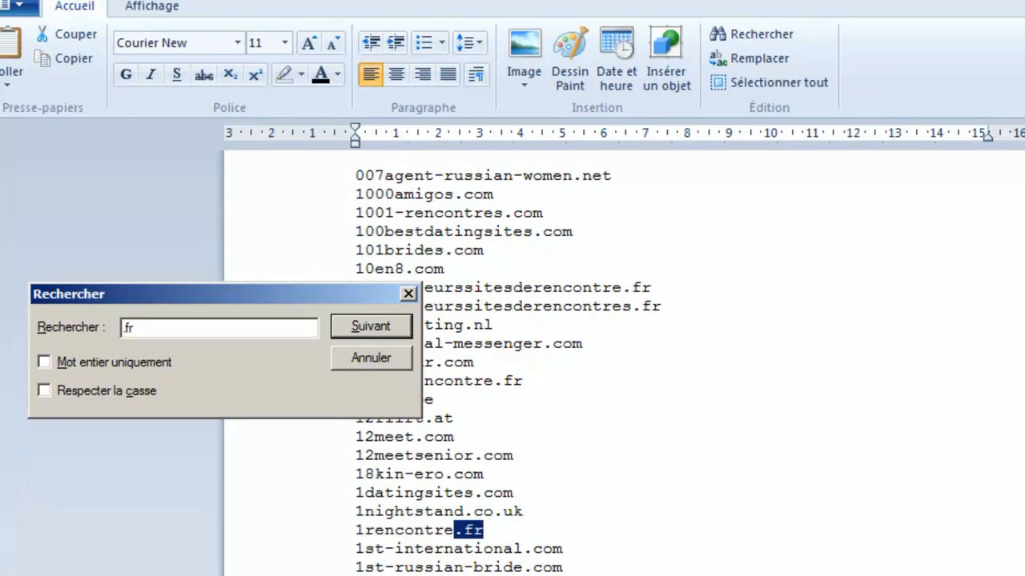
{"action": "key", "text": "Return"}
{"action": "key", "text": "Return"}
{"action": "key", "text": "Return"}
{"action": "key", "text": "Return"}
{"action": "key", "text": "Return"}
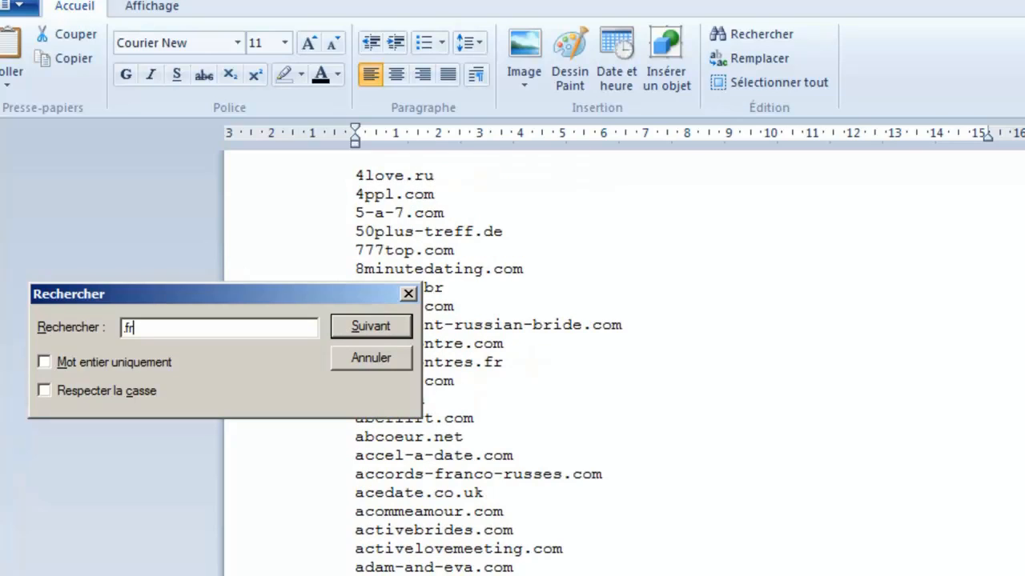
{"action": "key", "text": "Return"}
{"action": "key", "text": "Return"}
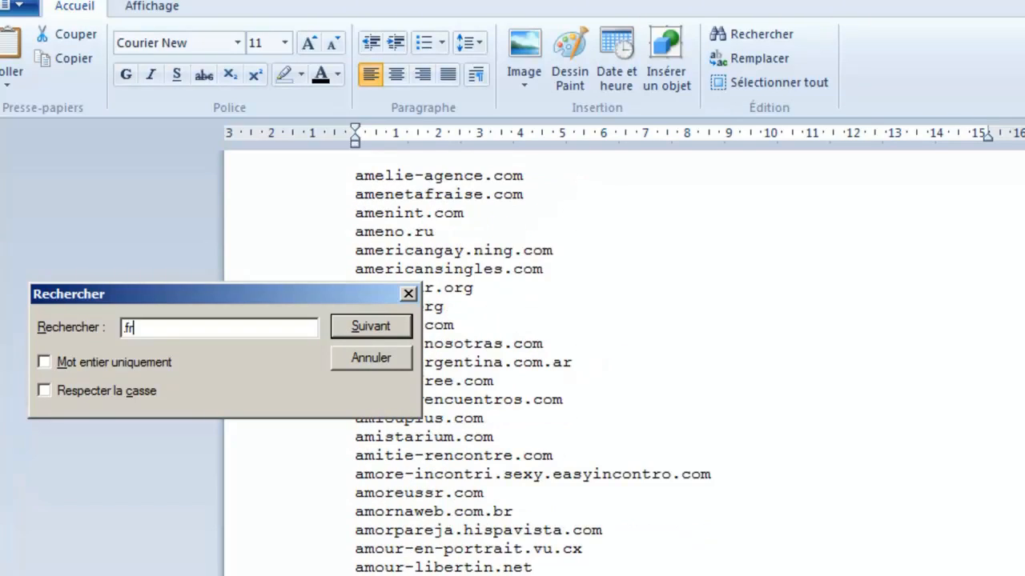
{"action": "key", "text": "Return"}
{"action": "key", "text": "Return"}
{"action": "key", "text": "Return"}
{"action": "key", "text": "Return"}
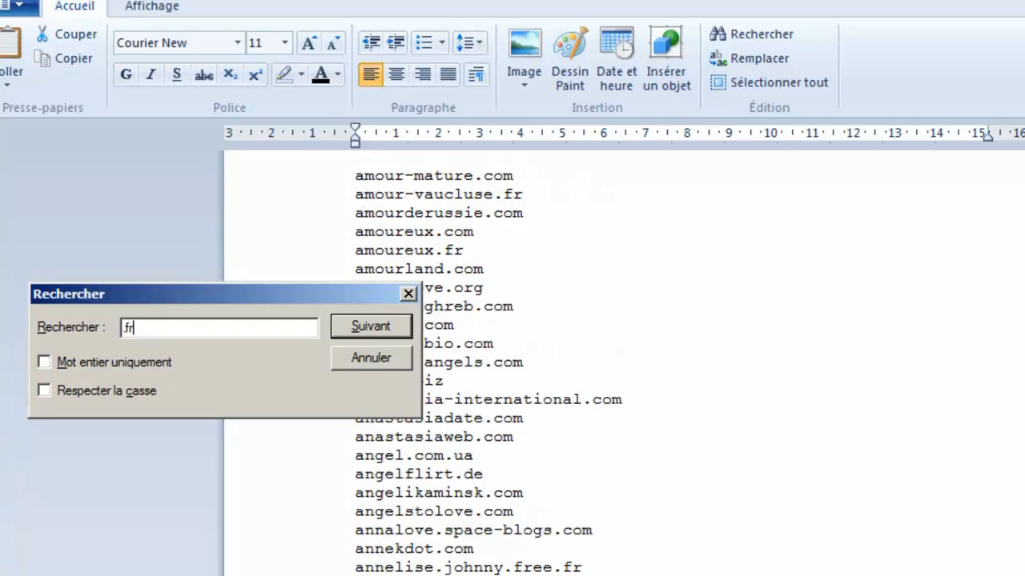
{"action": "left_click", "coordinate": [371, 362]}
{"action": "left_click", "coordinate": [446, 344]}
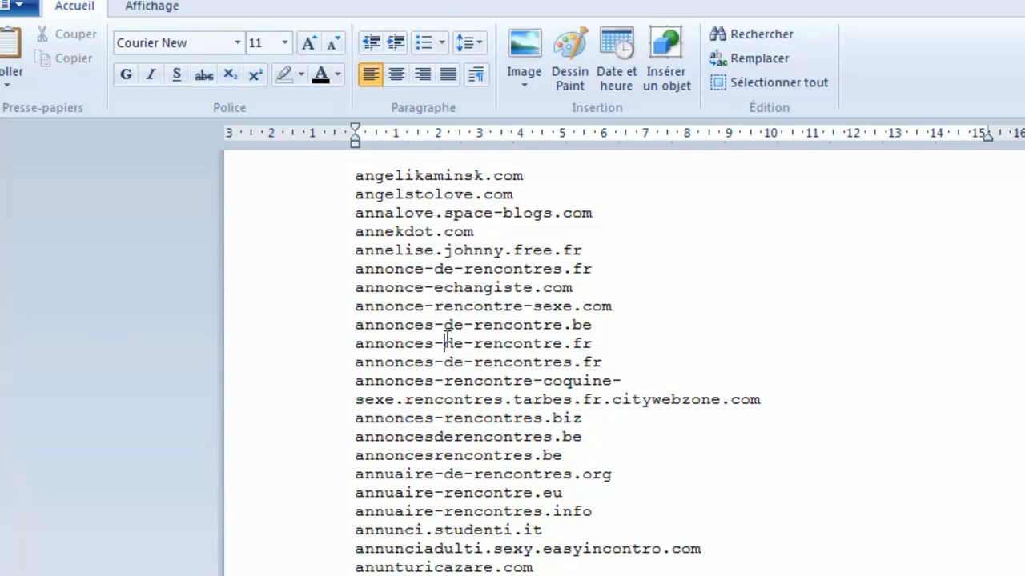
Copy the entire domain list and minimize the document window.
{"action": "key", "text": "ctrl+a"}
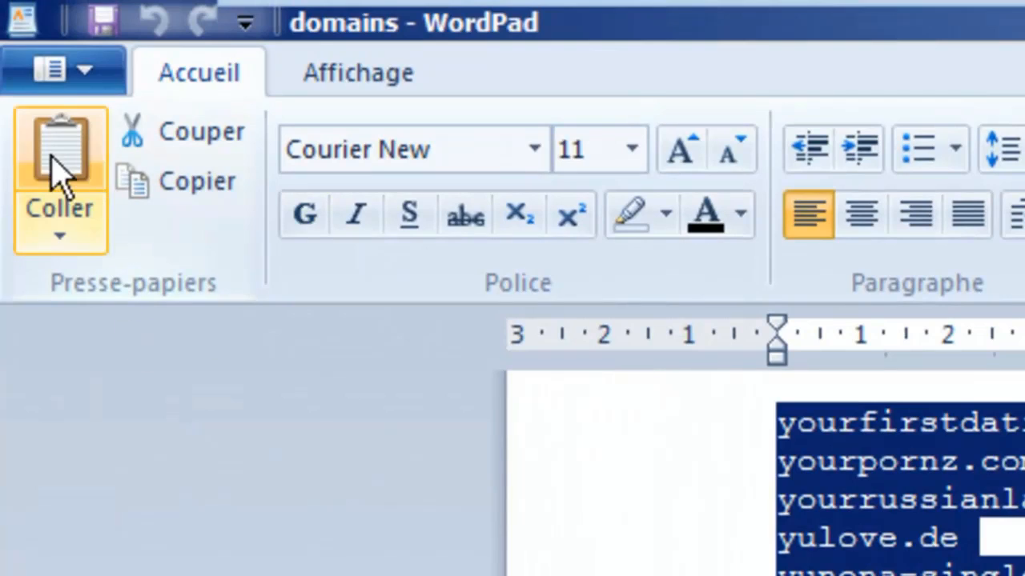
{"action": "left_click", "coordinate": [200, 188]}
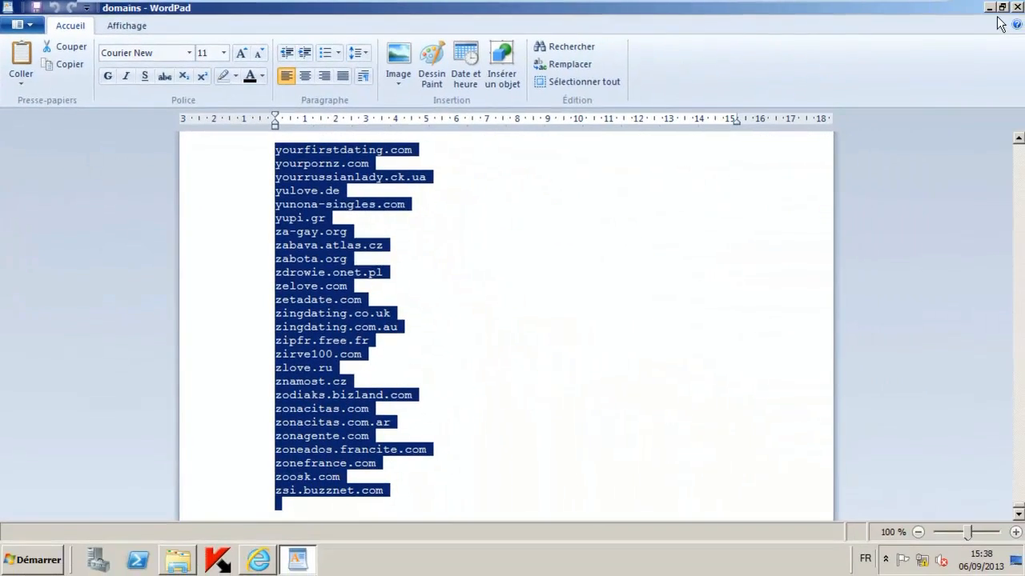
{"action": "left_click", "coordinate": [989, 10]}
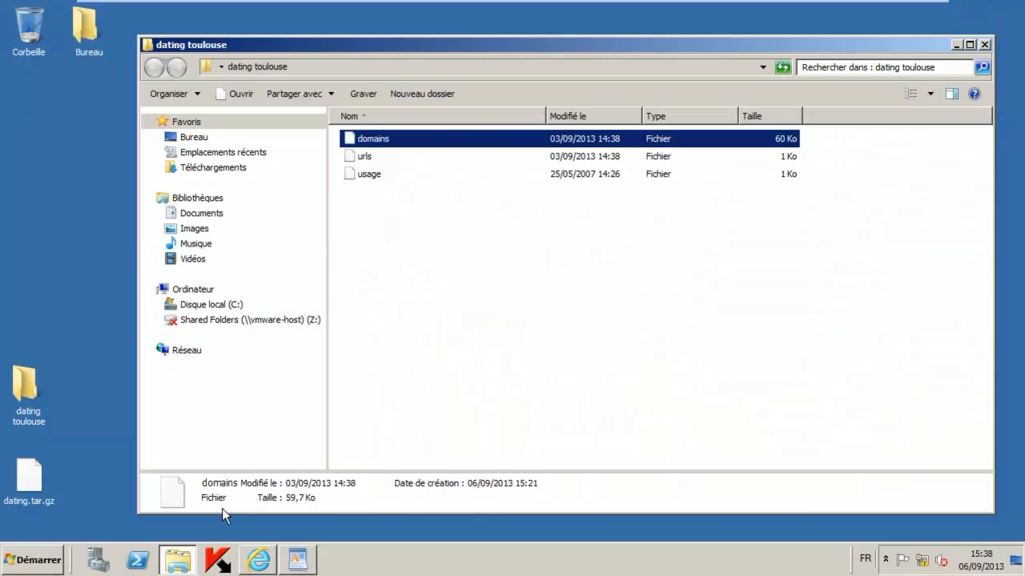
Switch to Kaspersky Security Center and show the policies of the Workstations group under the managed computers.
{"action": "left_click", "coordinate": [216, 560]}
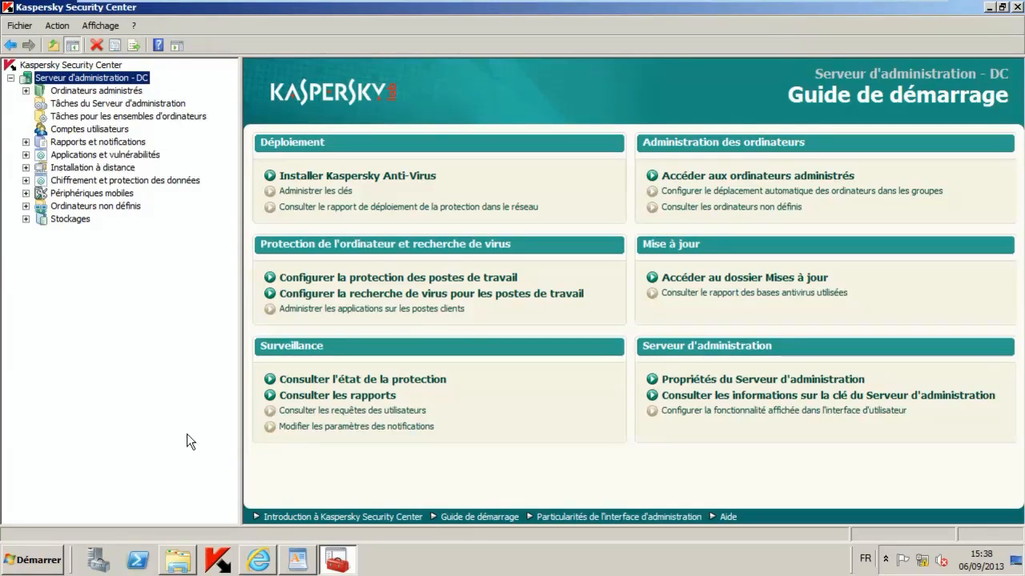
{"action": "left_click", "coordinate": [26, 90]}
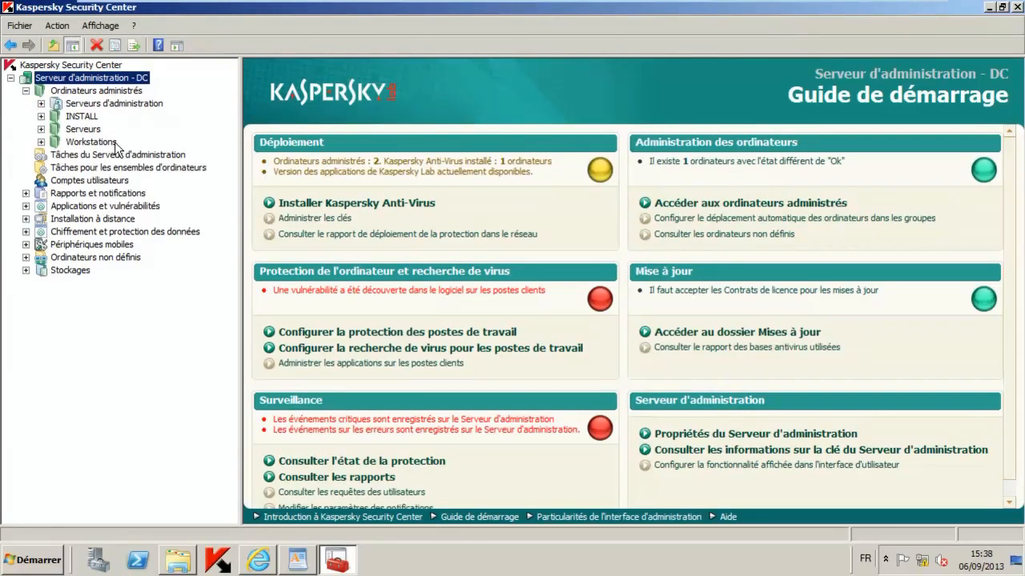
{"action": "left_click", "coordinate": [92, 142]}
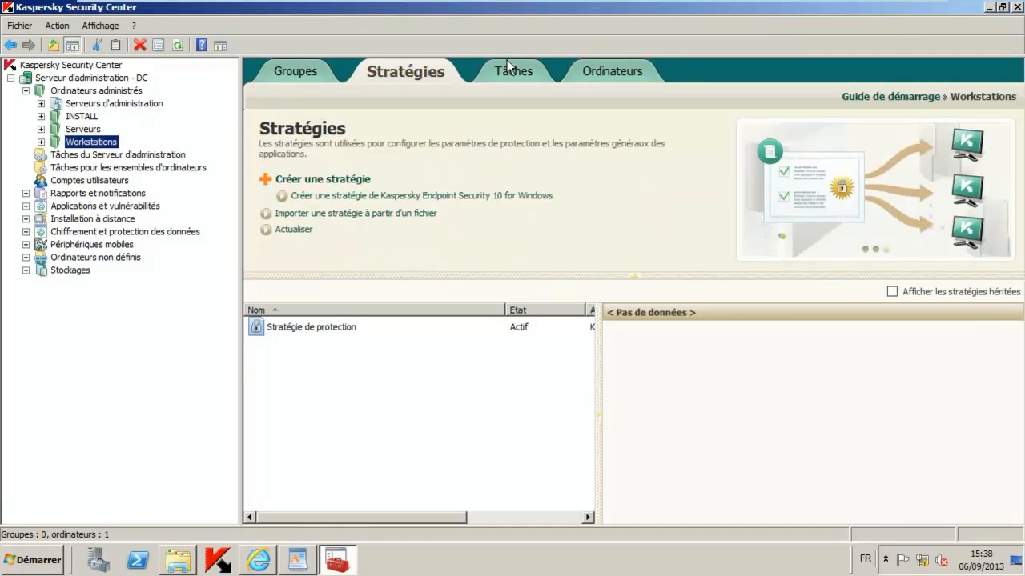
Open the properties of the Stratégie de protection policy and enable its Filtrage de contenu module.
{"action": "left_click", "coordinate": [315, 333]}
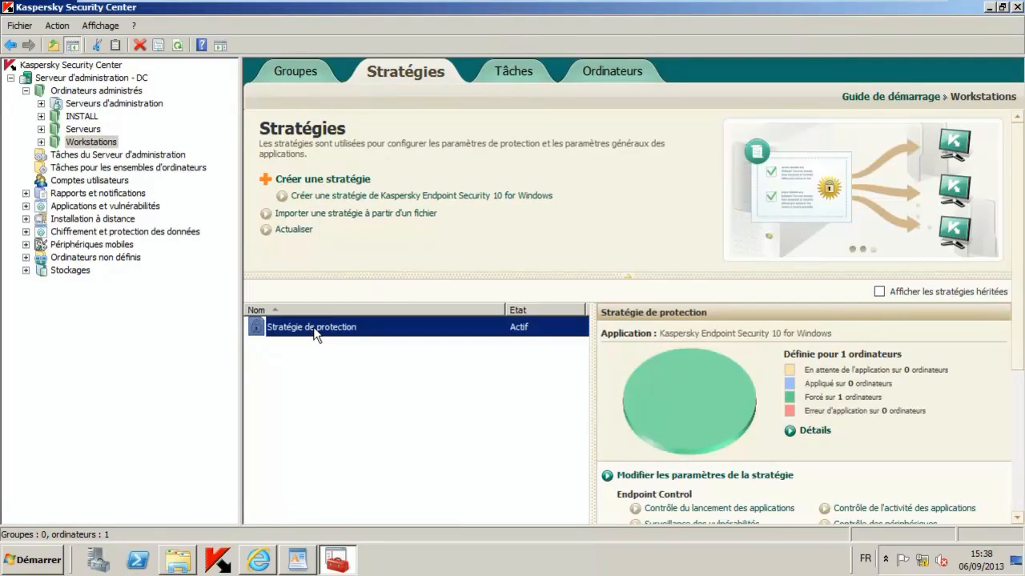
{"action": "double_click", "coordinate": [315, 333]}
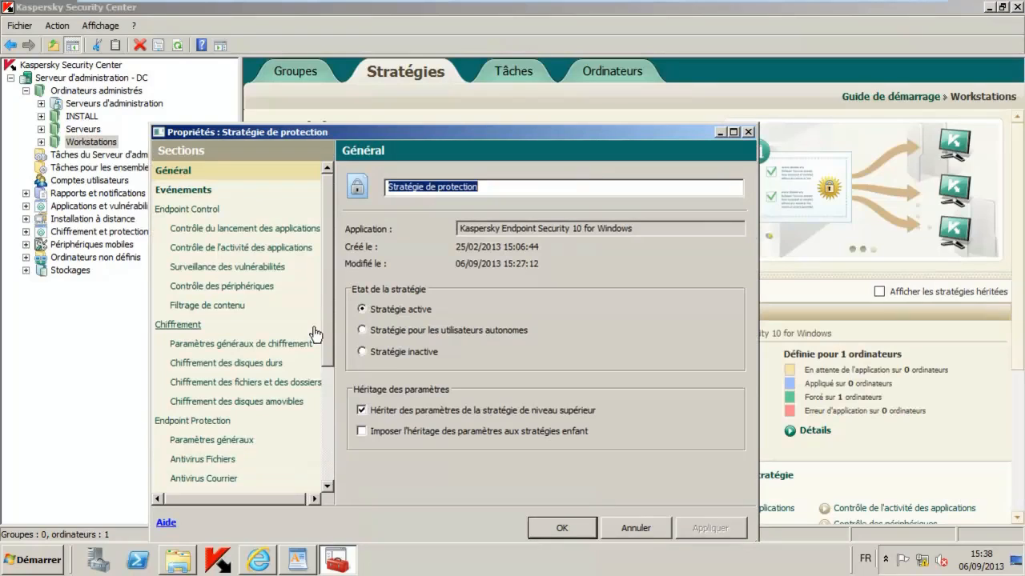
{"action": "left_click_drag", "start_coordinate": [372, 130], "coordinate": [413, 74]}
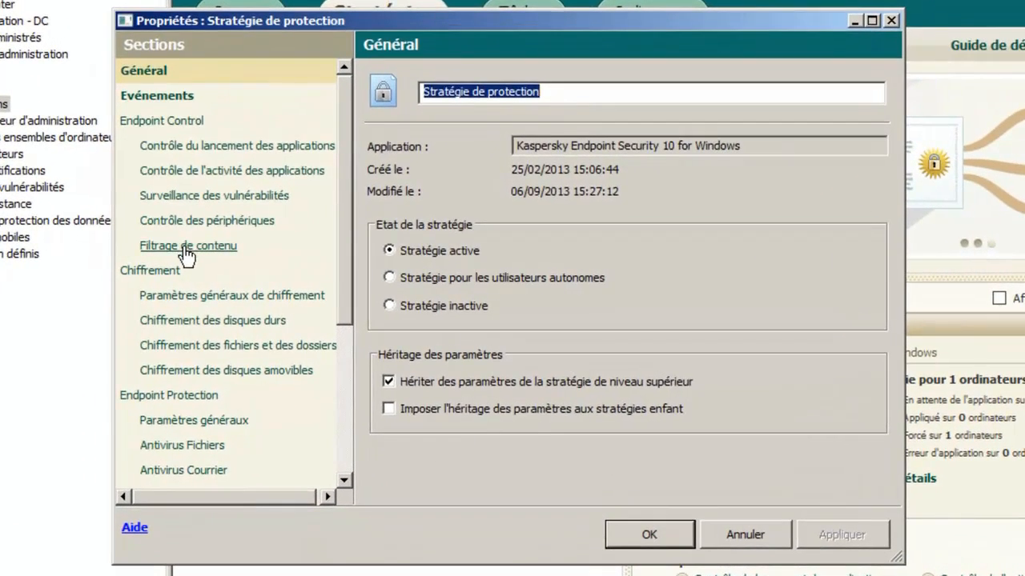
{"action": "left_click", "coordinate": [236, 248]}
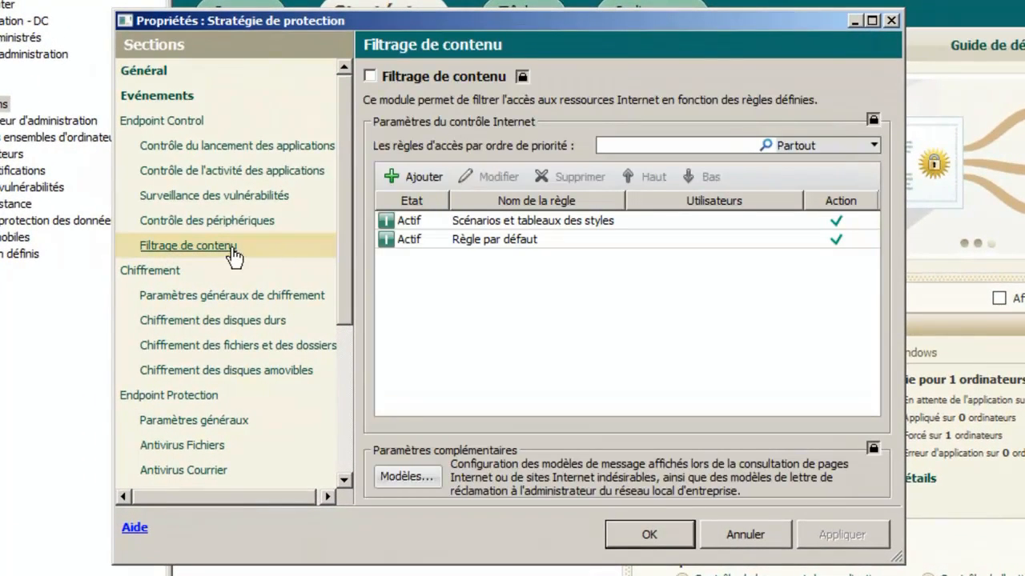
{"action": "left_click", "coordinate": [369, 76]}
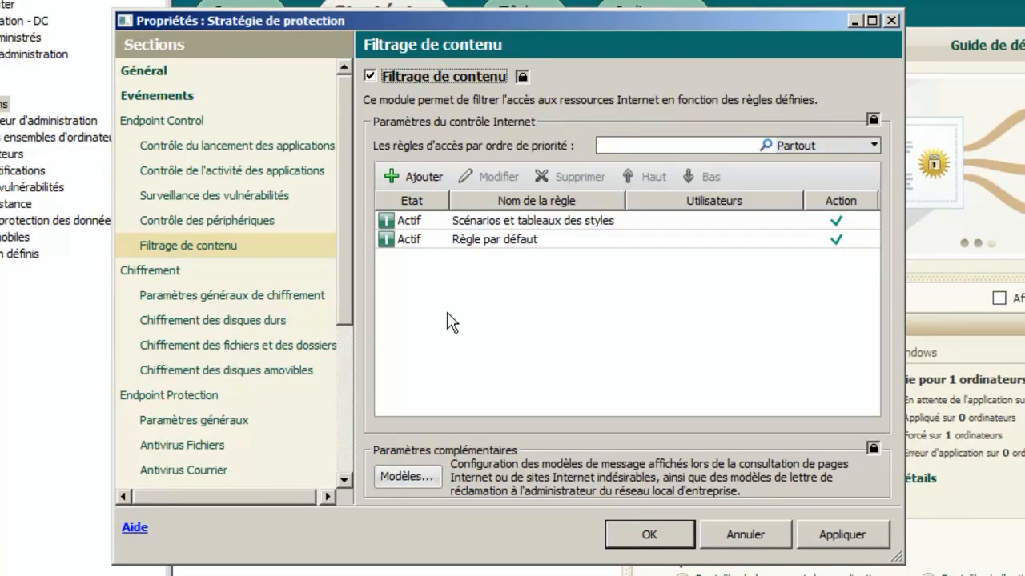
Add a new website access rule named Rencontres to the content filtering rules.
{"action": "left_click", "coordinate": [415, 177]}
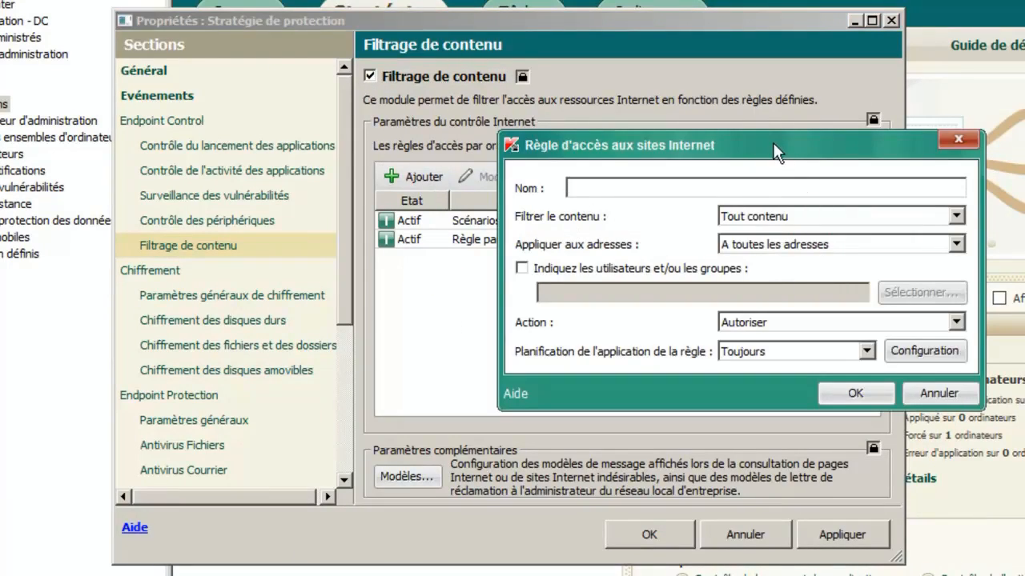
{"action": "left_click_drag", "start_coordinate": [773, 143], "coordinate": [726, 118]}
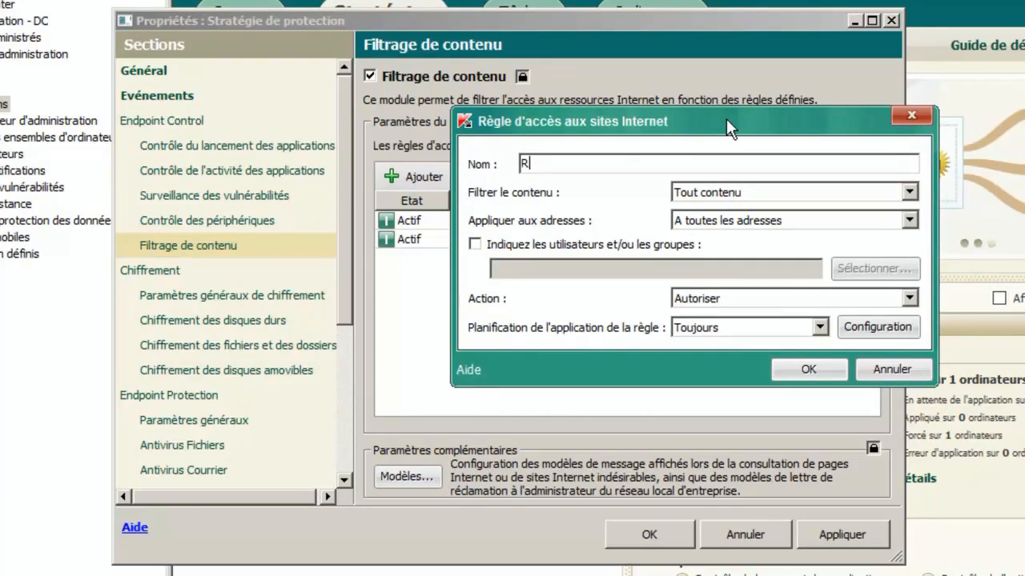
{"action": "type", "text": "Rencontres"}
Try the rule's content filters by category and by data type, and return the filter to Tout contenu.
{"action": "left_click", "coordinate": [745, 195]}
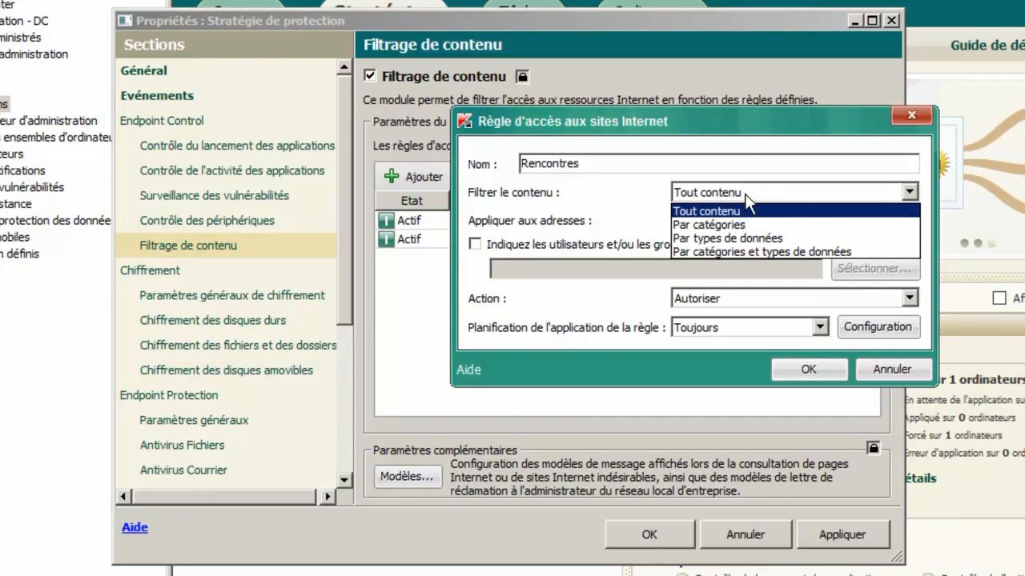
{"action": "left_click", "coordinate": [760, 225]}
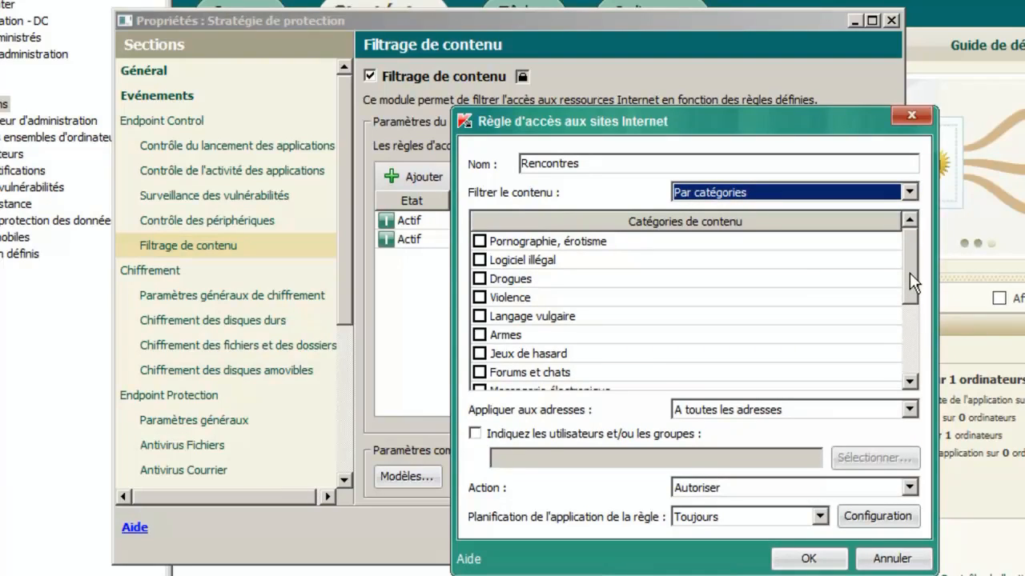
{"action": "left_click_drag", "start_coordinate": [910, 273], "coordinate": [899, 227]}
{"action": "left_click", "coordinate": [812, 193]}
{"action": "left_click", "coordinate": [738, 207]}
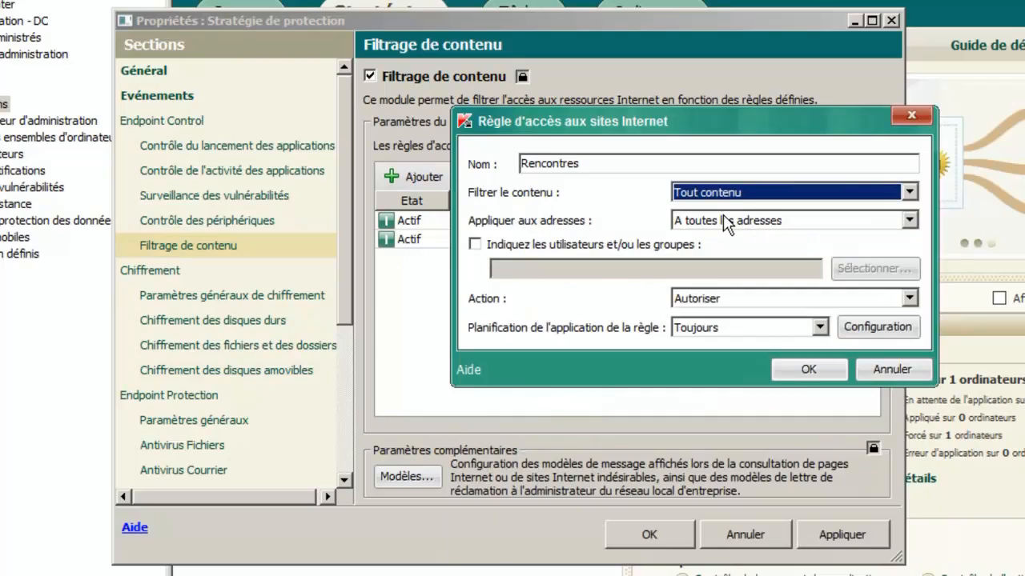
{"action": "left_click", "coordinate": [737, 199]}
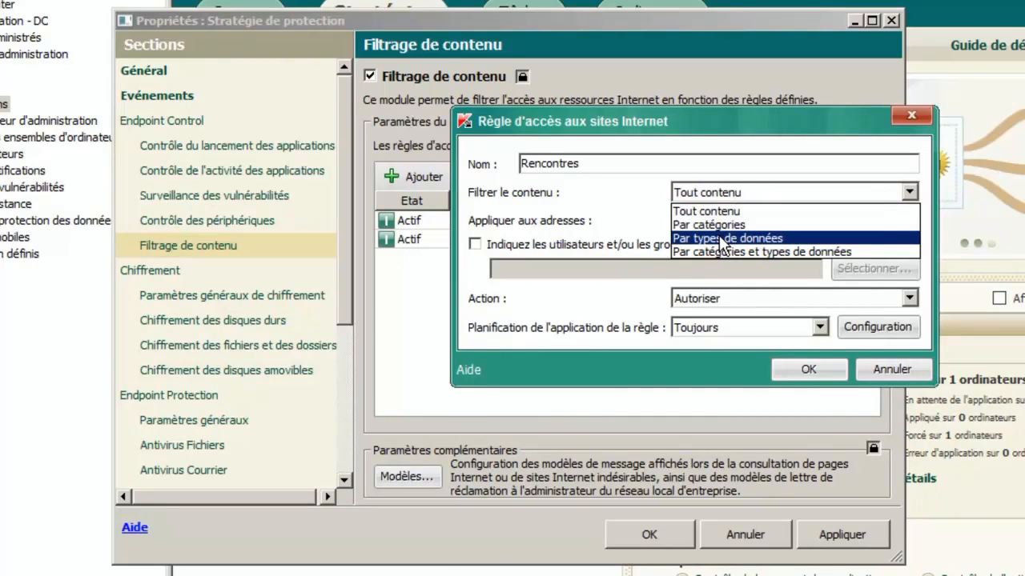
{"action": "left_click", "coordinate": [719, 237]}
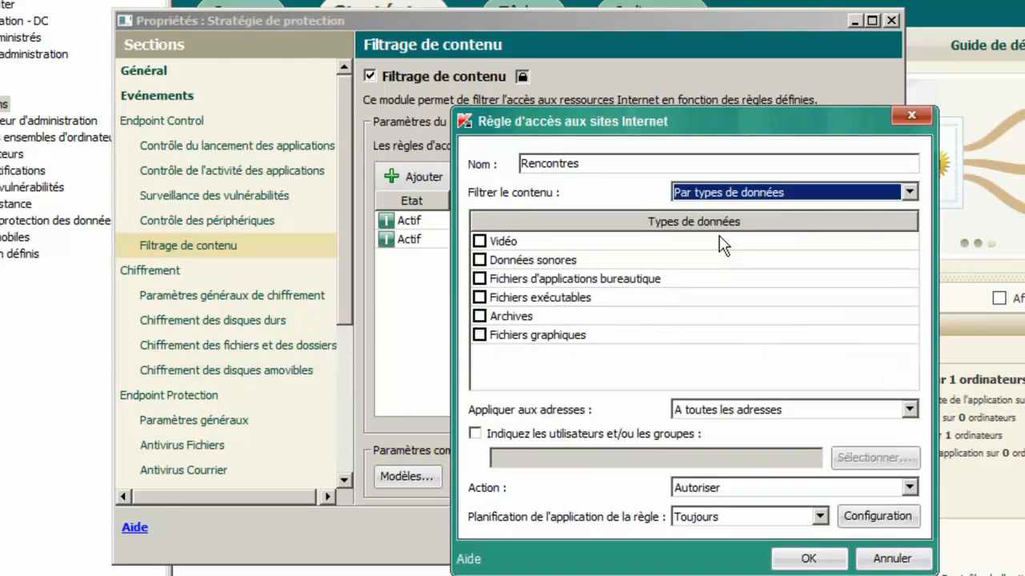
{"action": "left_click", "coordinate": [479, 242]}
{"action": "left_click", "coordinate": [478, 242]}
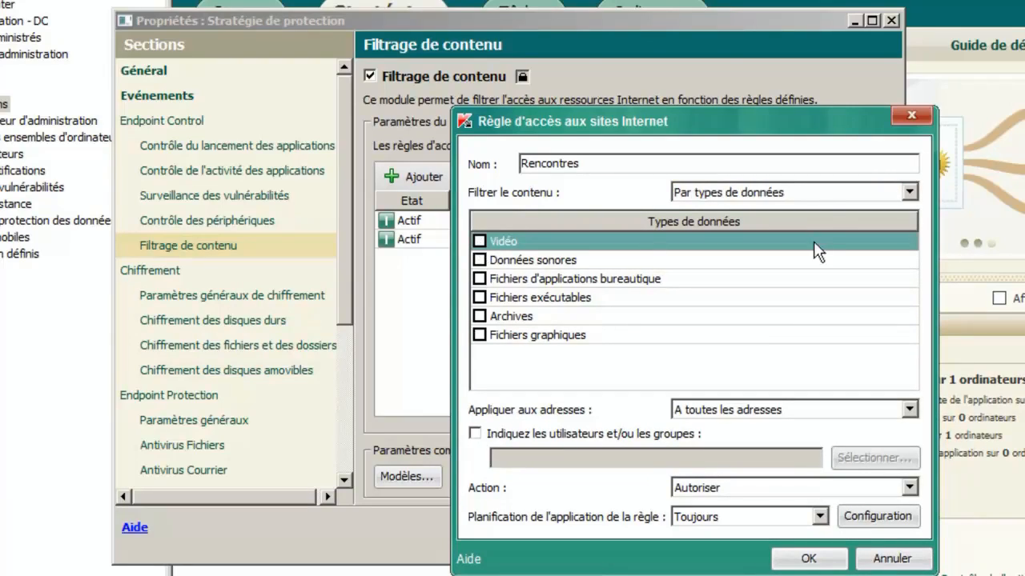
{"action": "left_click", "coordinate": [828, 194]}
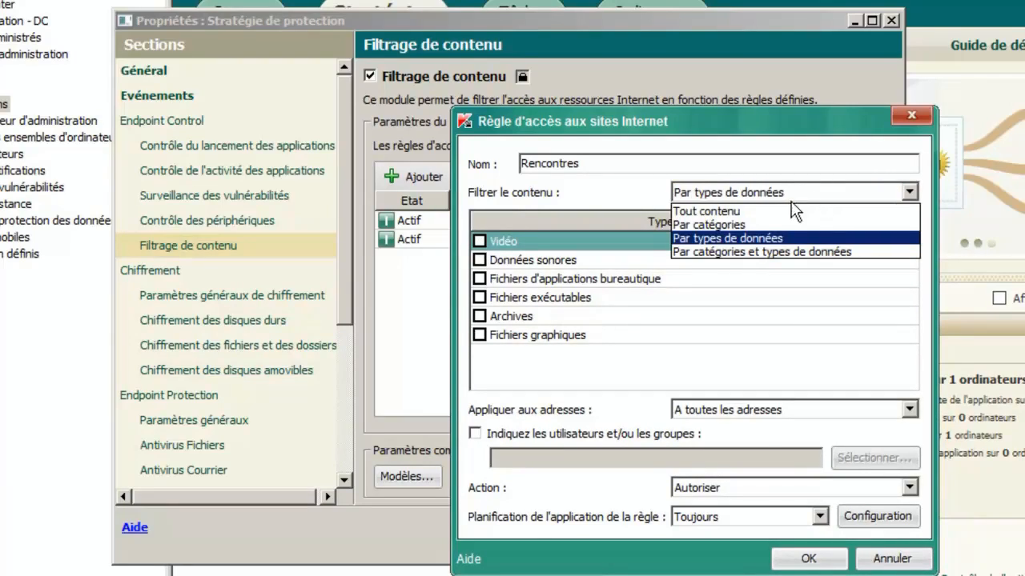
{"action": "left_click", "coordinate": [712, 211]}
Apply the Rencontres rule to certain addresses only and paste the copied dating domain list as those addresses.
{"action": "left_click", "coordinate": [733, 221]}
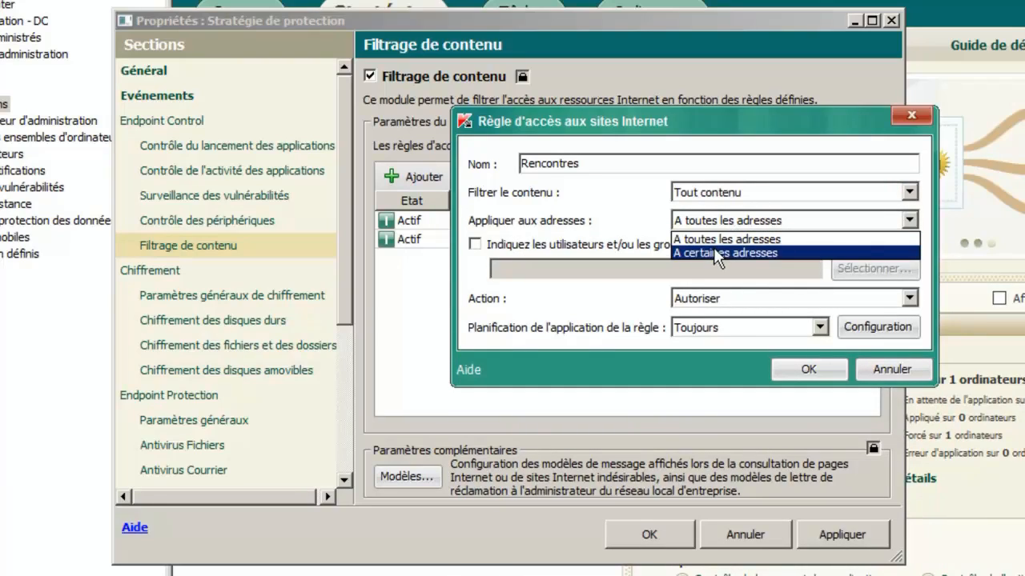
{"action": "left_click", "coordinate": [715, 249]}
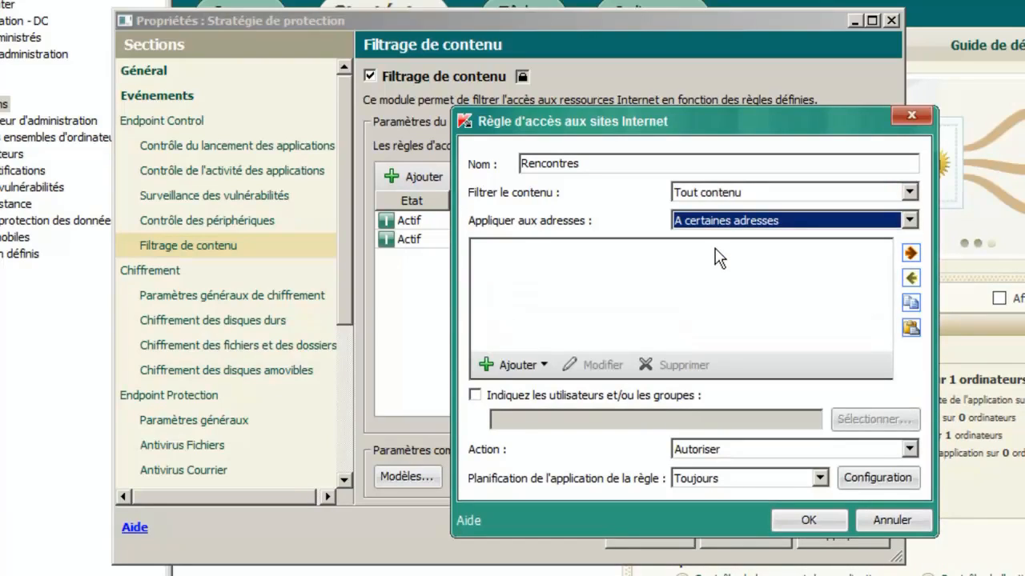
{"action": "left_click", "coordinate": [911, 329]}
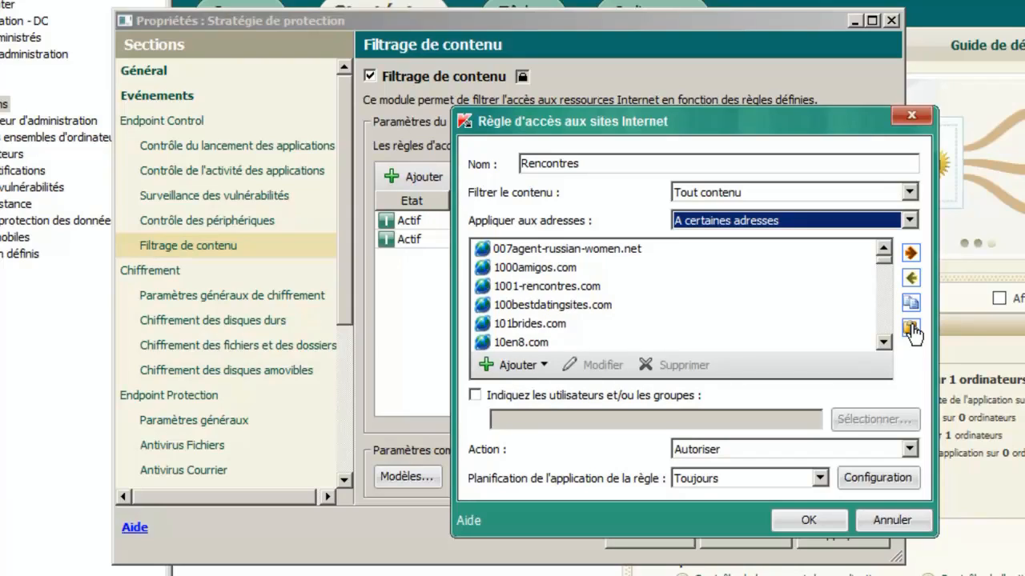
Set the rule's action to Interdire, confirm the rule and save the policy.
{"action": "left_click", "coordinate": [764, 451]}
{"action": "left_click", "coordinate": [721, 483]}
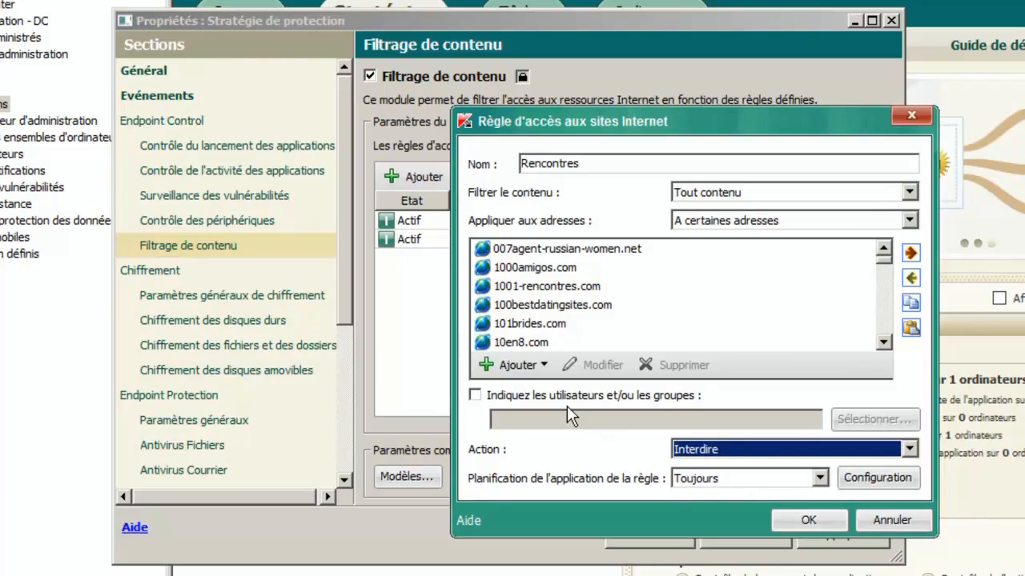
{"action": "left_click", "coordinate": [807, 520]}
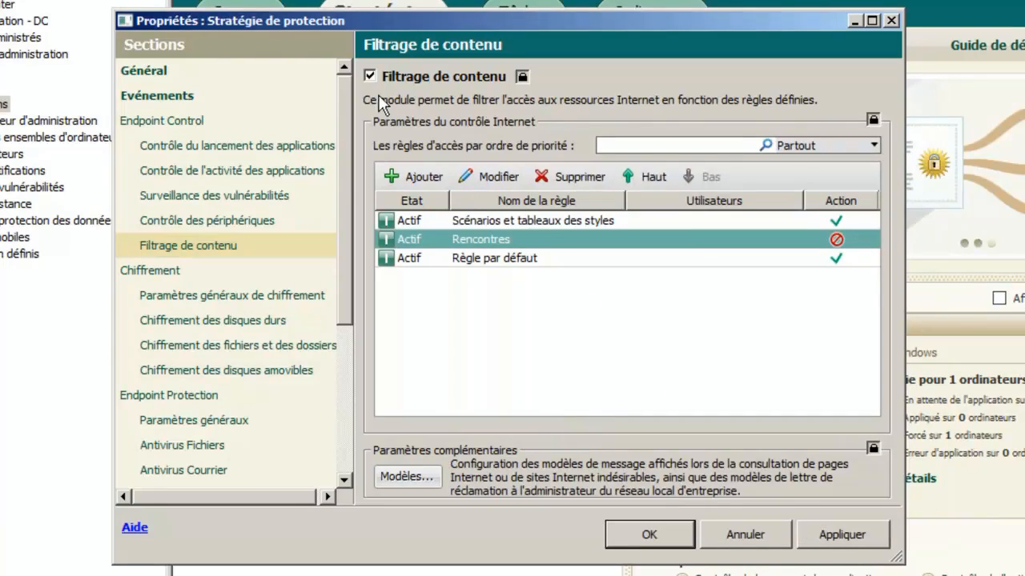
{"action": "left_click", "coordinate": [650, 530]}
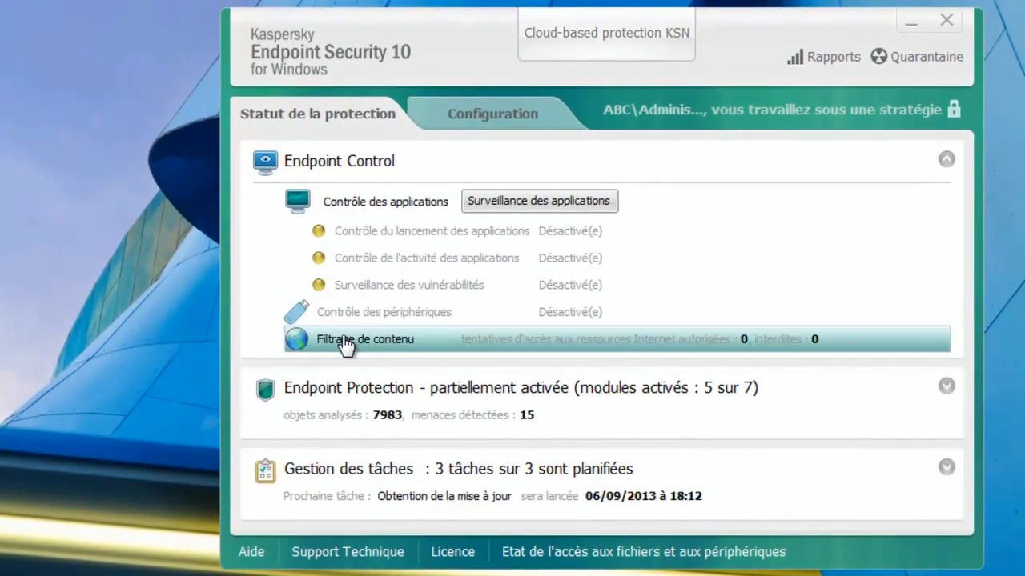
Check the Filtrage de contenu rules in Kaspersky Endpoint Security 10 on the workstation and close its window.
{"action": "right_click", "coordinate": [345, 344]}
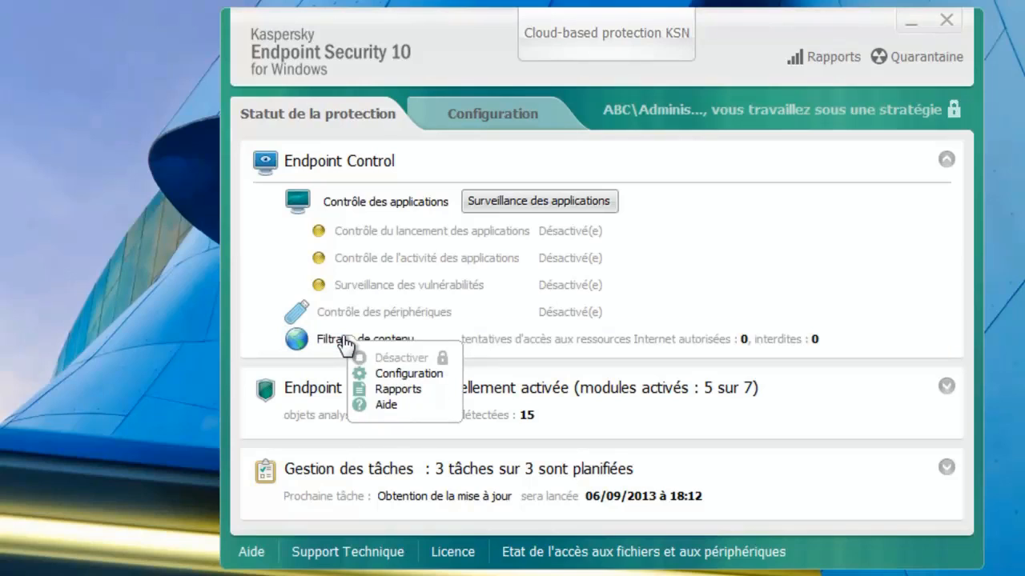
{"action": "left_click", "coordinate": [399, 373]}
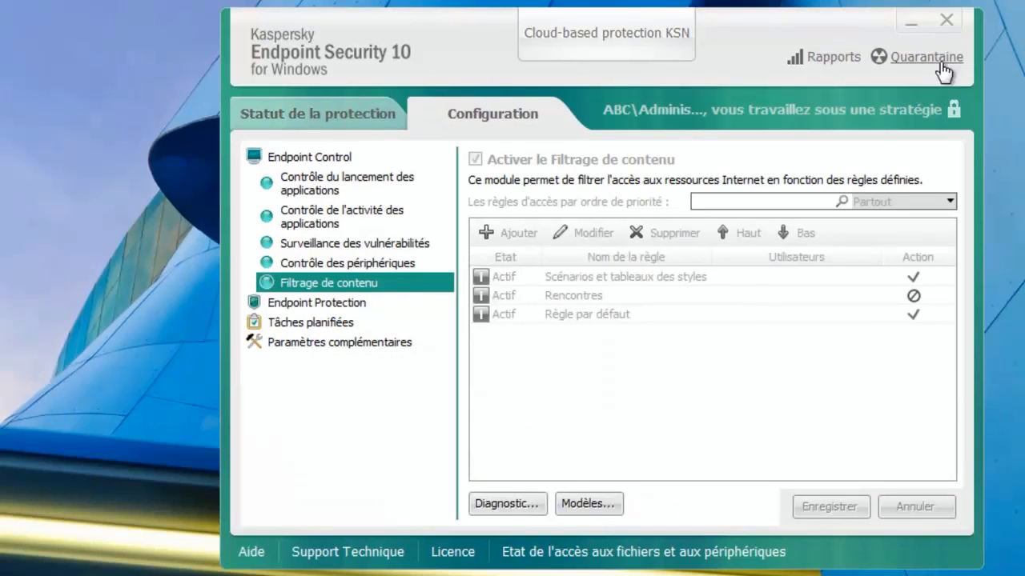
{"action": "left_click", "coordinate": [945, 20]}
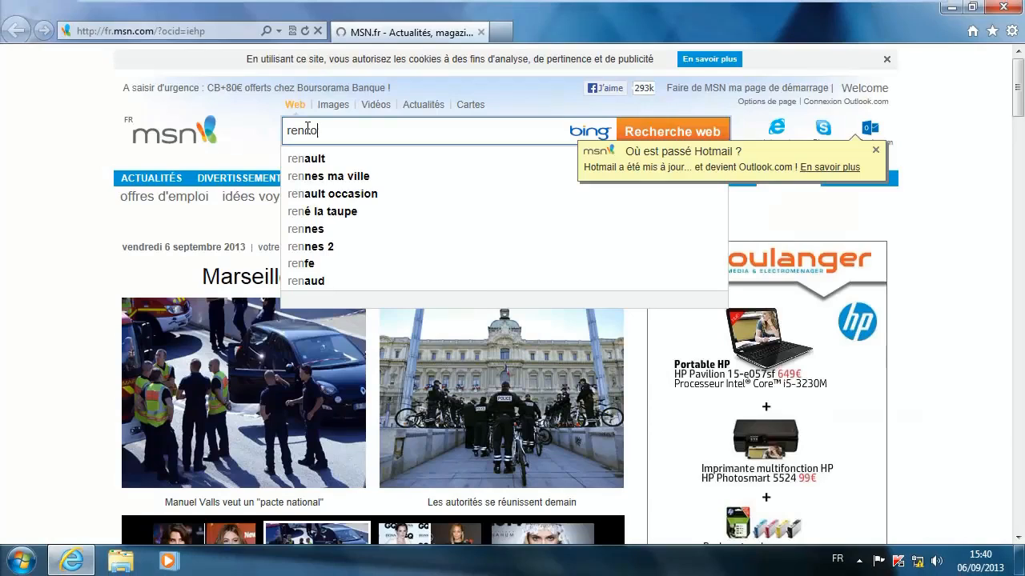
Search the web for "rencontres" in the browser and open the sponsored meetic.fr result, highlighting the line that names the applied rule.
{"action": "type", "text": "ntres"}
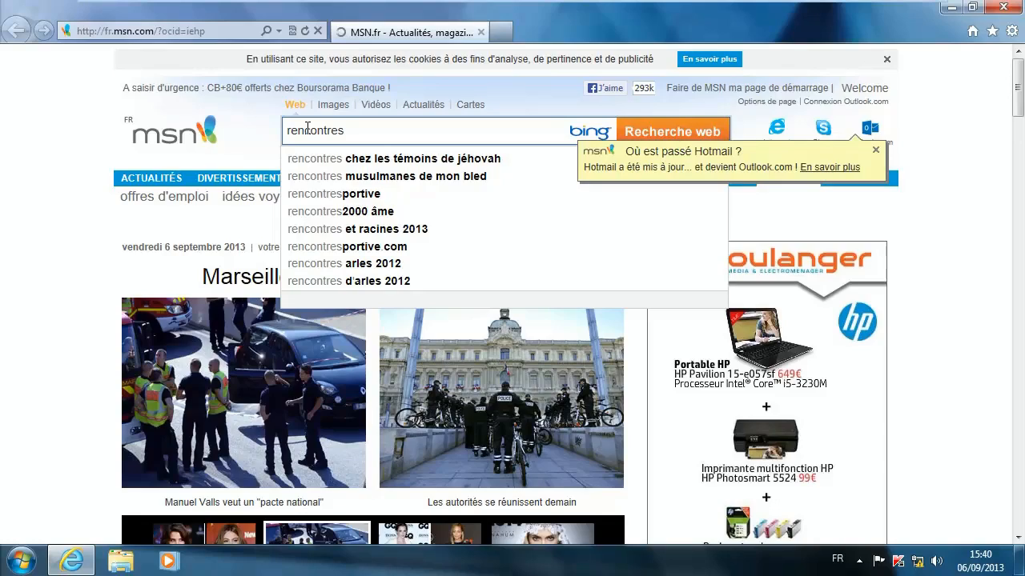
{"action": "key", "text": "Return"}
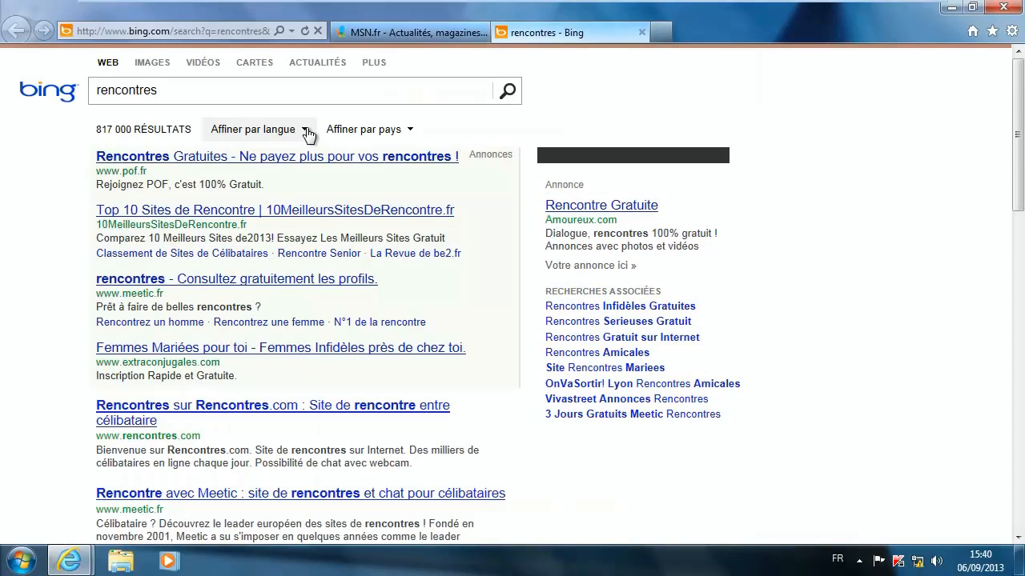
{"action": "scroll", "coordinate": [60, 320], "scroll_direction": "down", "scroll_amount": 2}
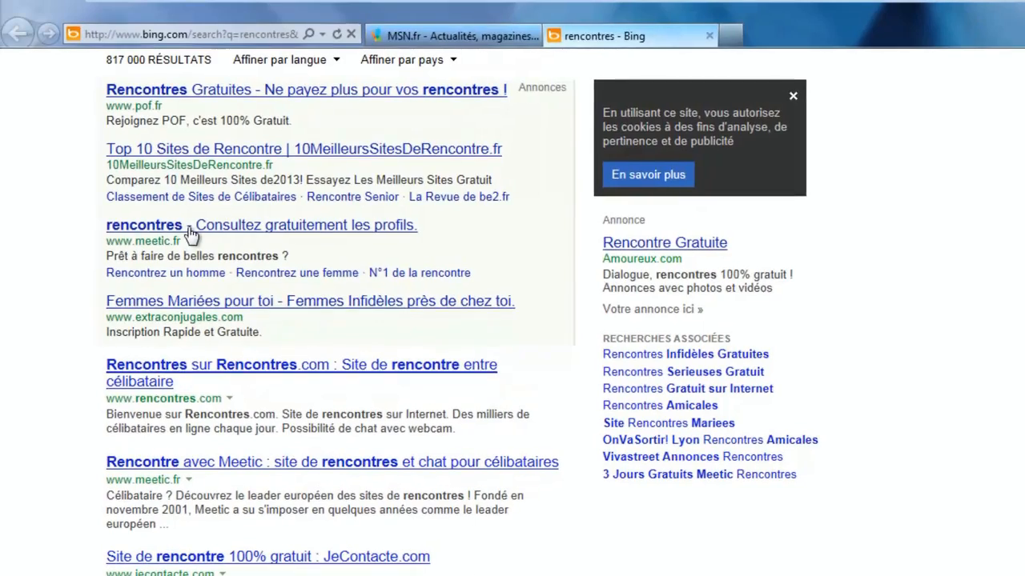
{"action": "left_click", "coordinate": [190, 233]}
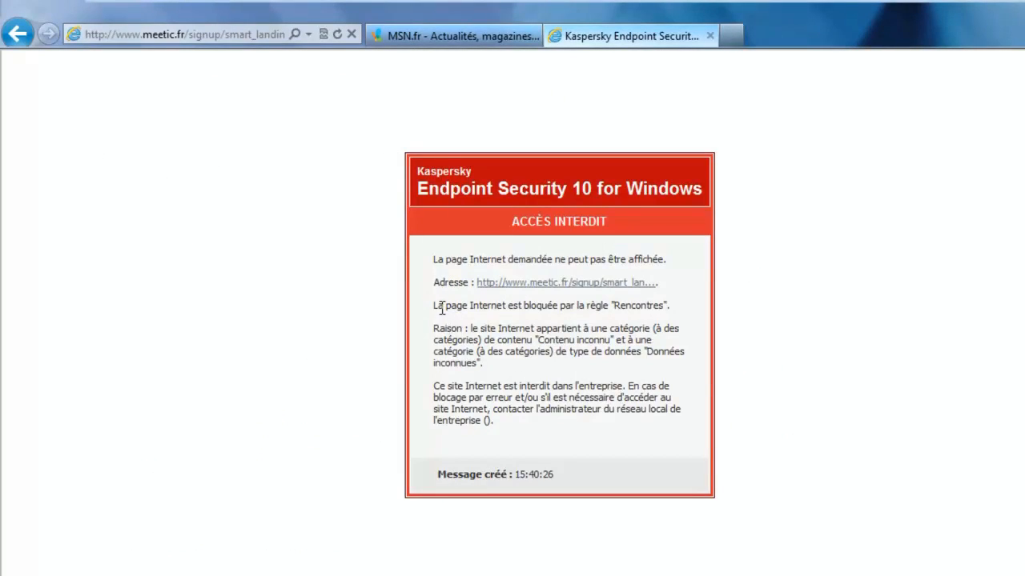
{"action": "left_click_drag", "start_coordinate": [435, 305], "coordinate": [681, 306]}
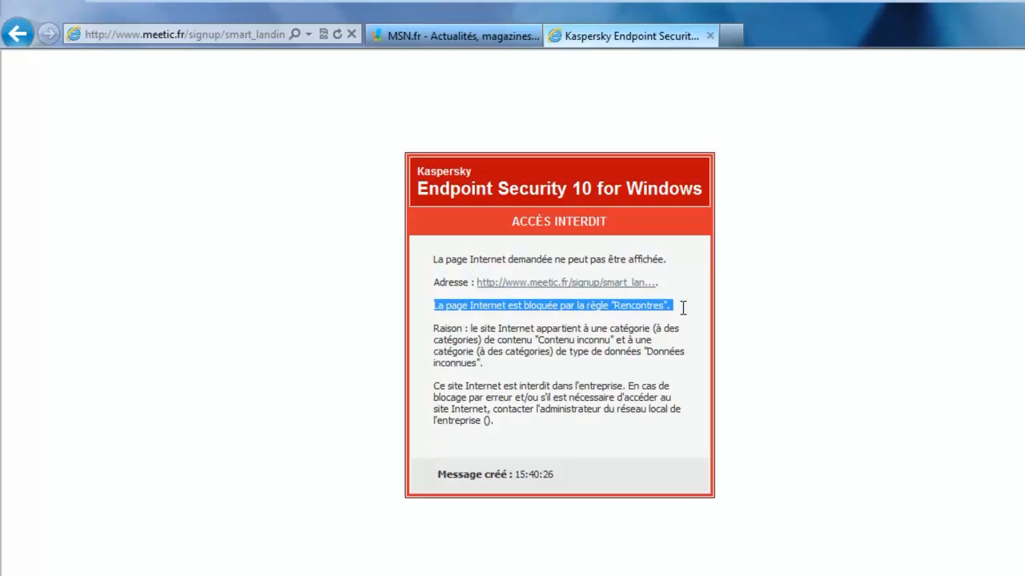
Test access to the jecontacte.com and be2.fr results, returning to the search results after each.
{"action": "left_click", "coordinate": [18, 36]}
{"action": "scroll", "coordinate": [40, 307], "scroll_direction": "down", "scroll_amount": 4}
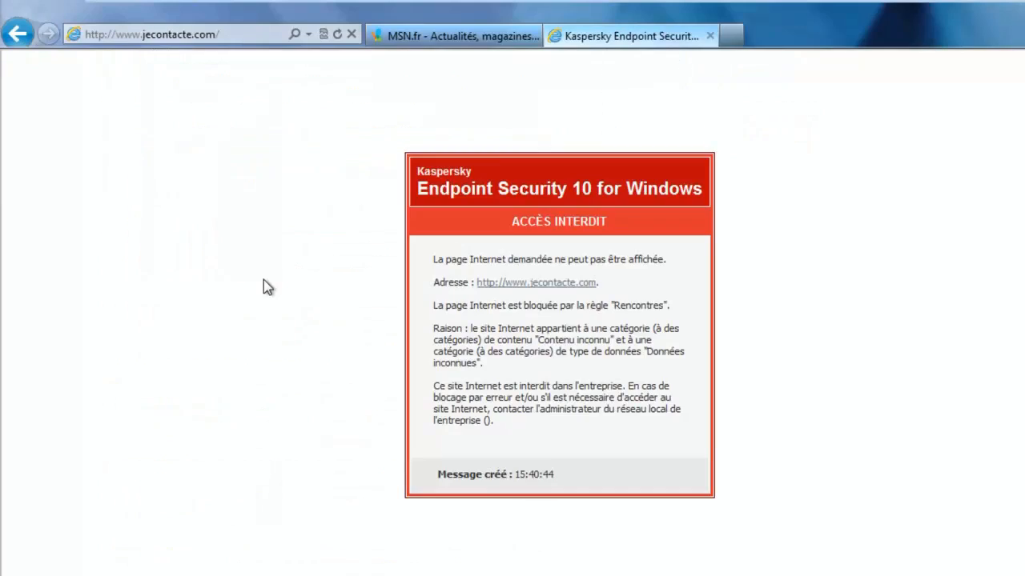
{"action": "left_click", "coordinate": [16, 38]}
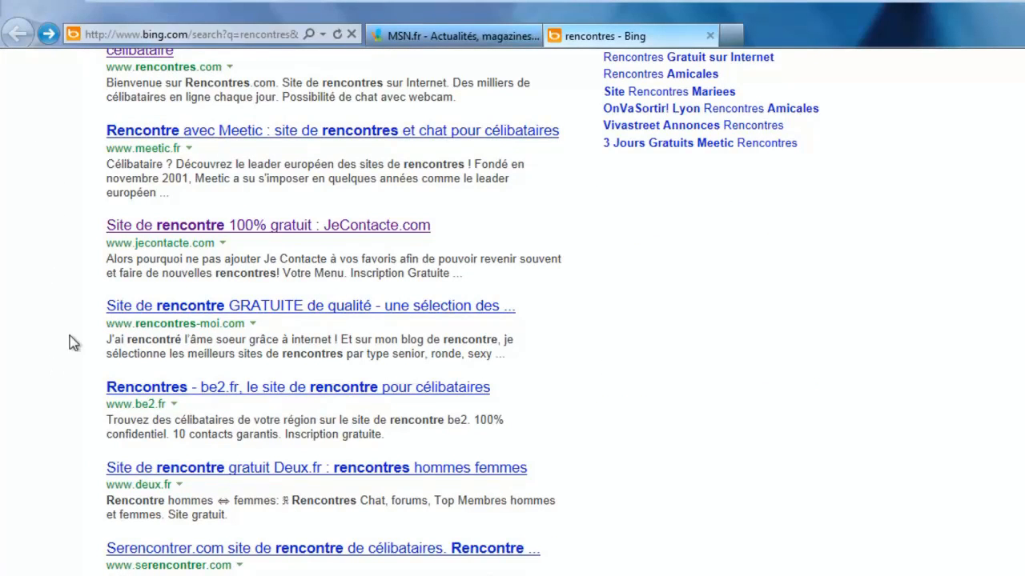
{"action": "left_click", "coordinate": [146, 388]}
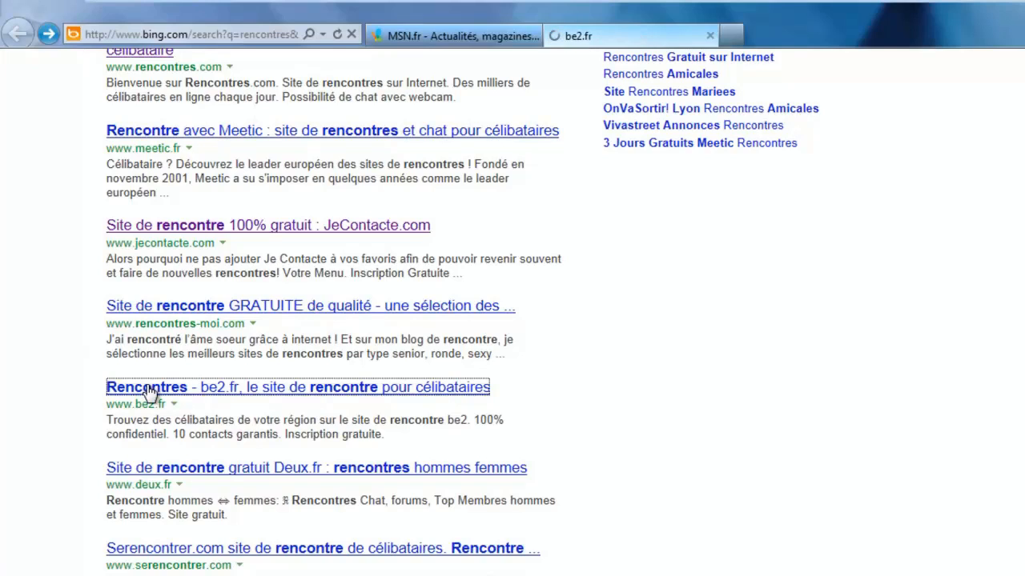
{"action": "left_click", "coordinate": [17, 35]}
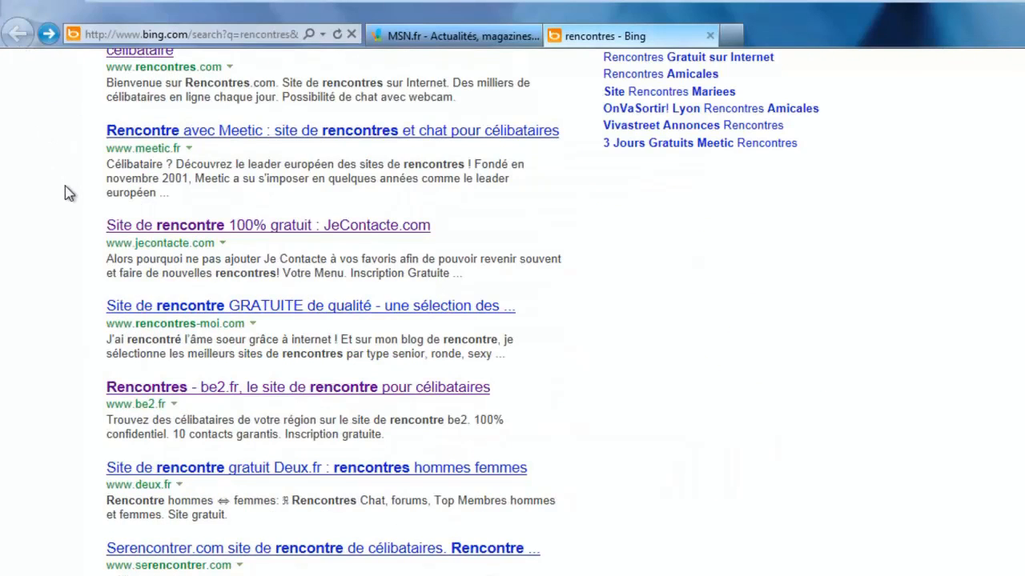
Test access to the deux.fr result, return to the search results and look through the remaining dating sites.
{"action": "scroll", "coordinate": [96, 271], "scroll_direction": "down", "scroll_amount": 3}
{"action": "left_click", "coordinate": [160, 304]}
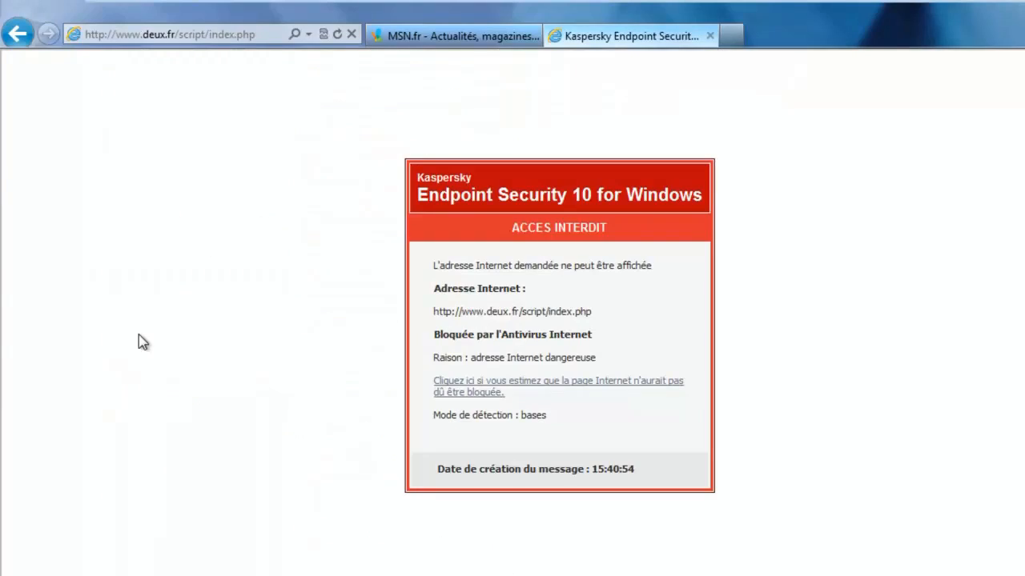
{"action": "left_click", "coordinate": [18, 35]}
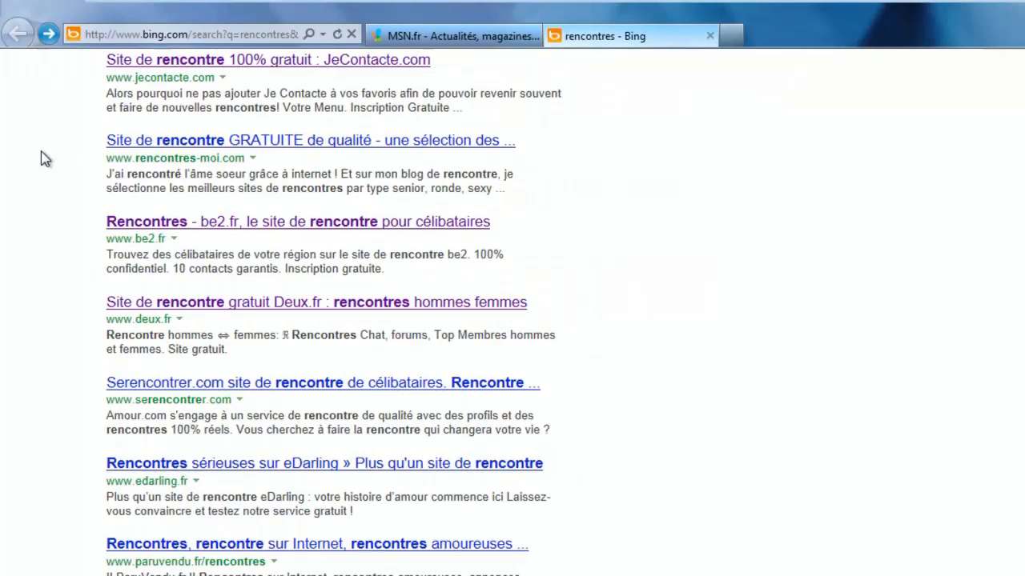
{"action": "scroll", "coordinate": [65, 183], "scroll_direction": "down", "scroll_amount": 2}
{"action": "scroll", "coordinate": [150, 188], "scroll_direction": "down", "scroll_amount": 2}
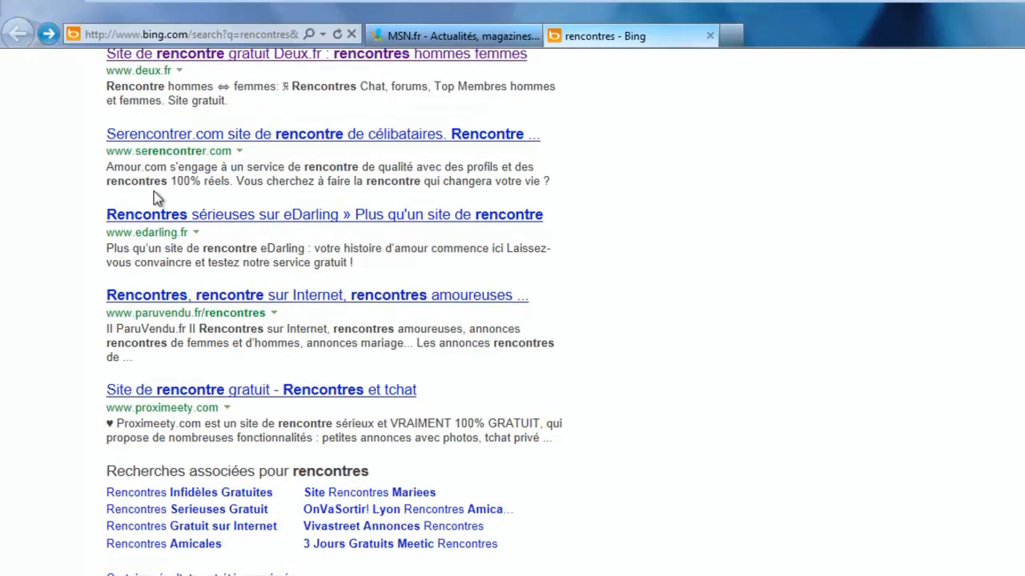
Test access to the edarling.fr result, return to the search results and move on to the next page of results.
{"action": "left_click", "coordinate": [215, 219]}
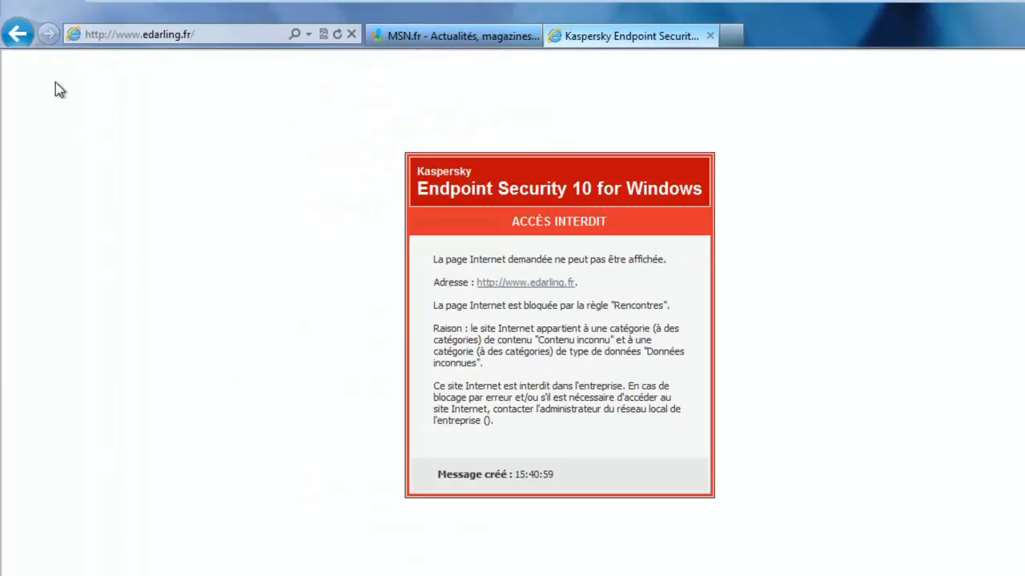
{"action": "left_click", "coordinate": [17, 34]}
{"action": "scroll", "coordinate": [70, 186], "scroll_direction": "down", "scroll_amount": 2}
{"action": "scroll", "coordinate": [70, 193], "scroll_direction": "down", "scroll_amount": 2}
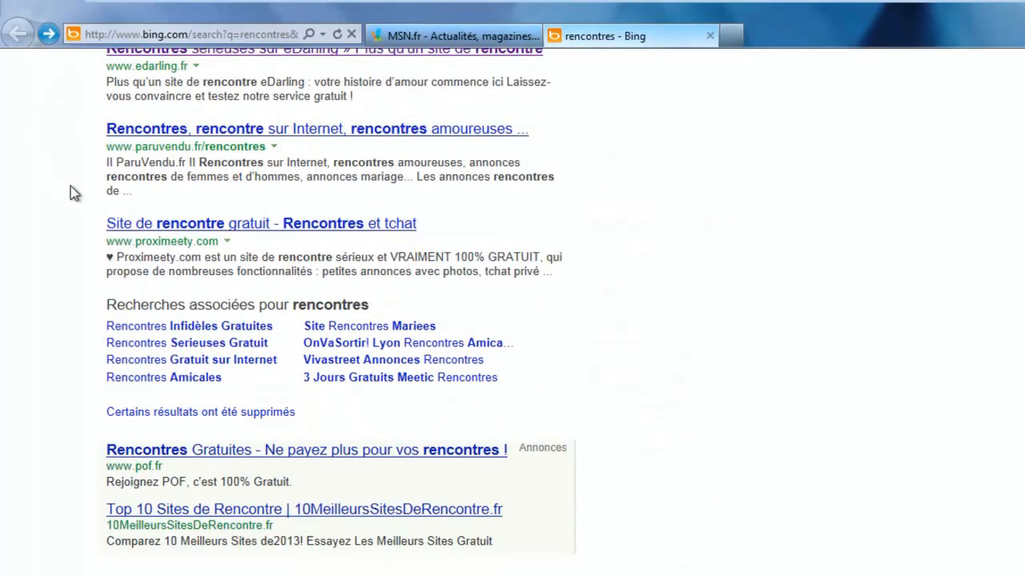
{"action": "scroll", "coordinate": [70, 192], "scroll_direction": "down", "scroll_amount": 3}
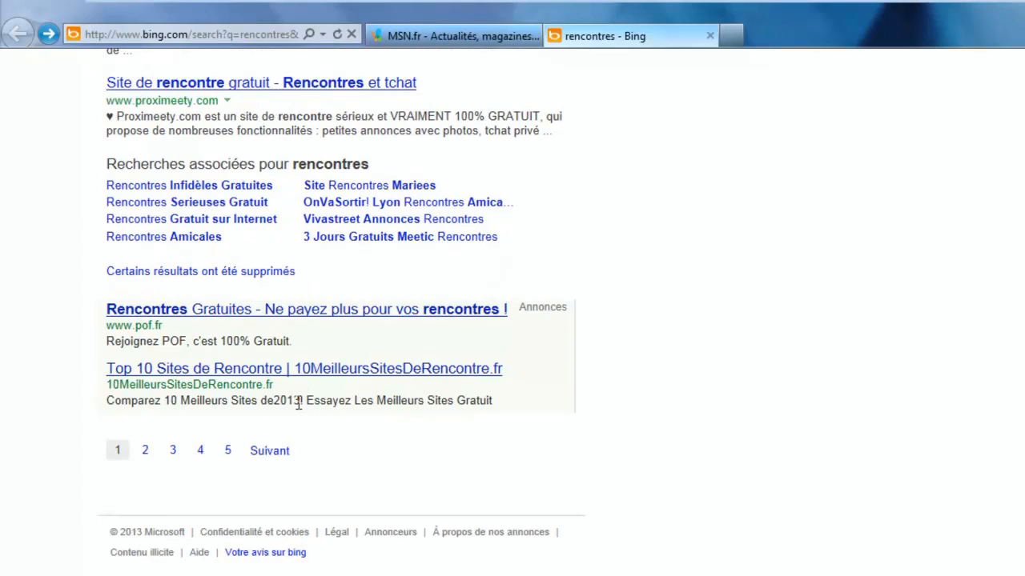
{"action": "left_click", "coordinate": [273, 451]}
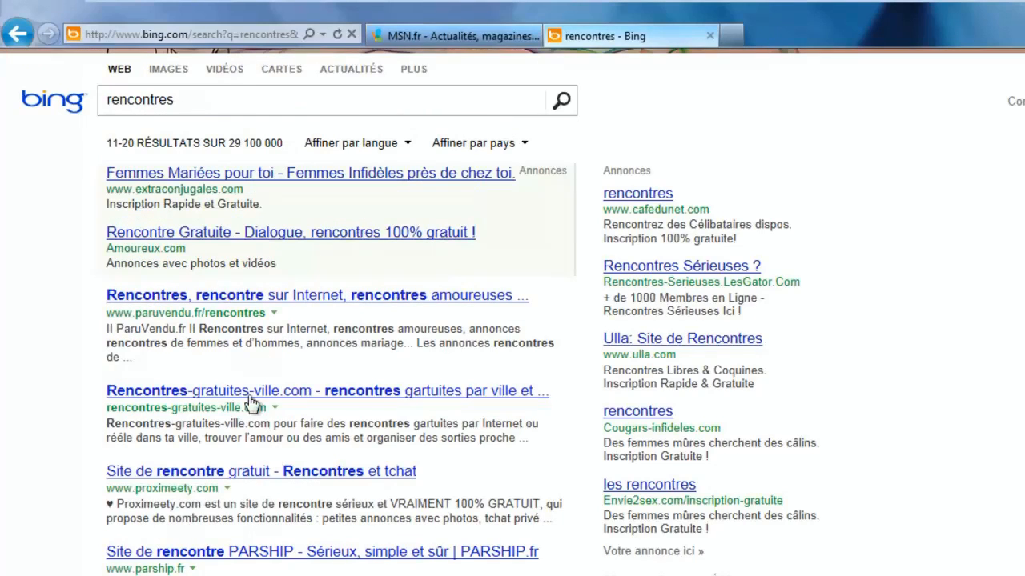
Test access to the parship.fr result on the second results page and return to the search results.
{"action": "scroll", "coordinate": [99, 330], "scroll_direction": "down", "scroll_amount": 2}
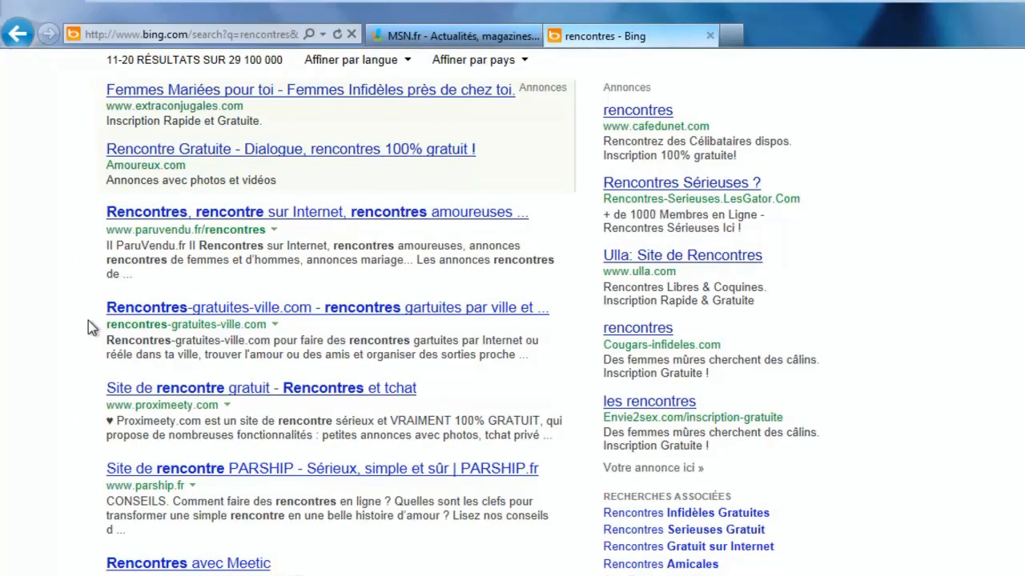
{"action": "scroll", "coordinate": [88, 320], "scroll_direction": "down", "scroll_amount": 2}
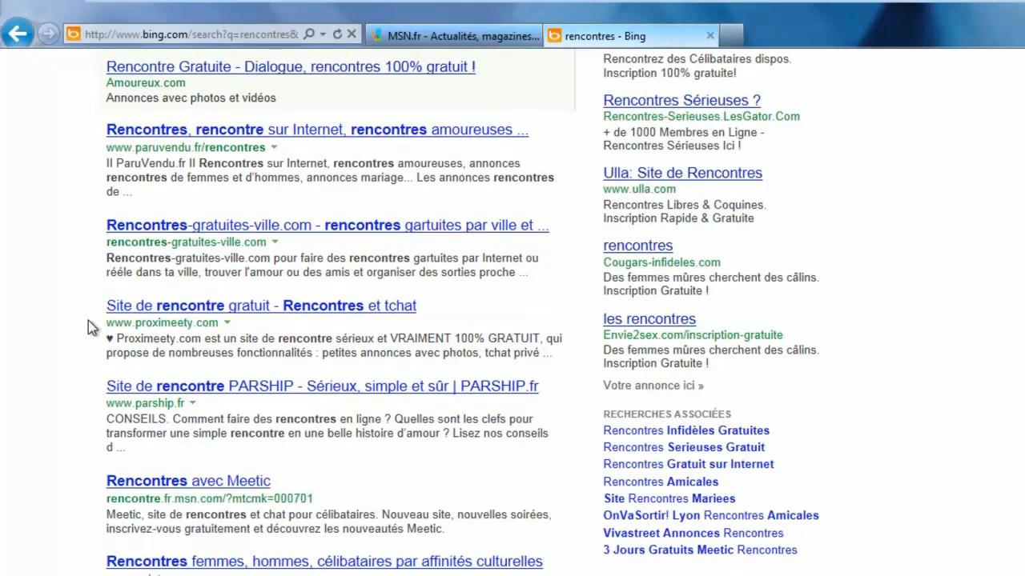
{"action": "left_click", "coordinate": [172, 387]}
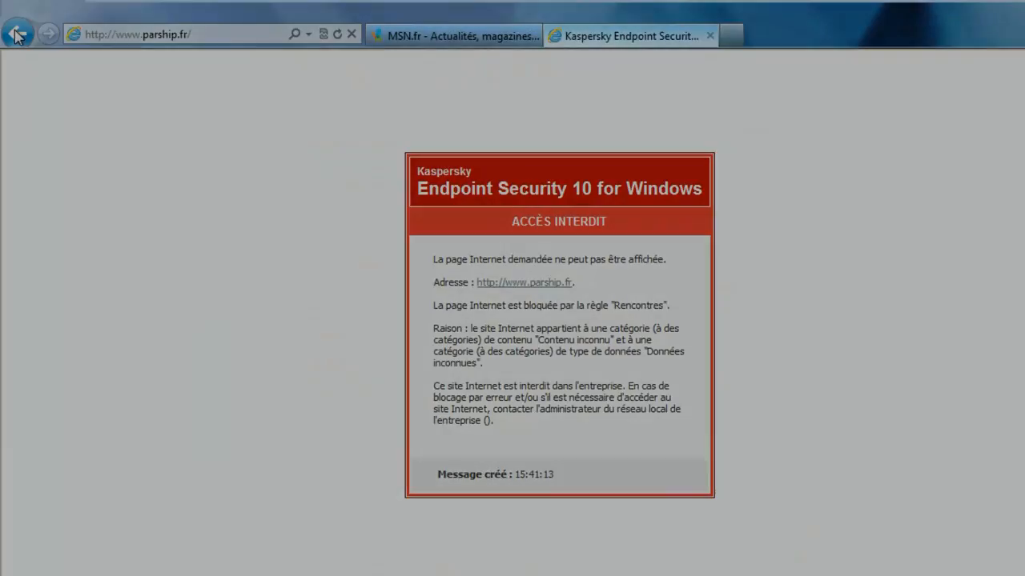
{"action": "left_click", "coordinate": [17, 34]}
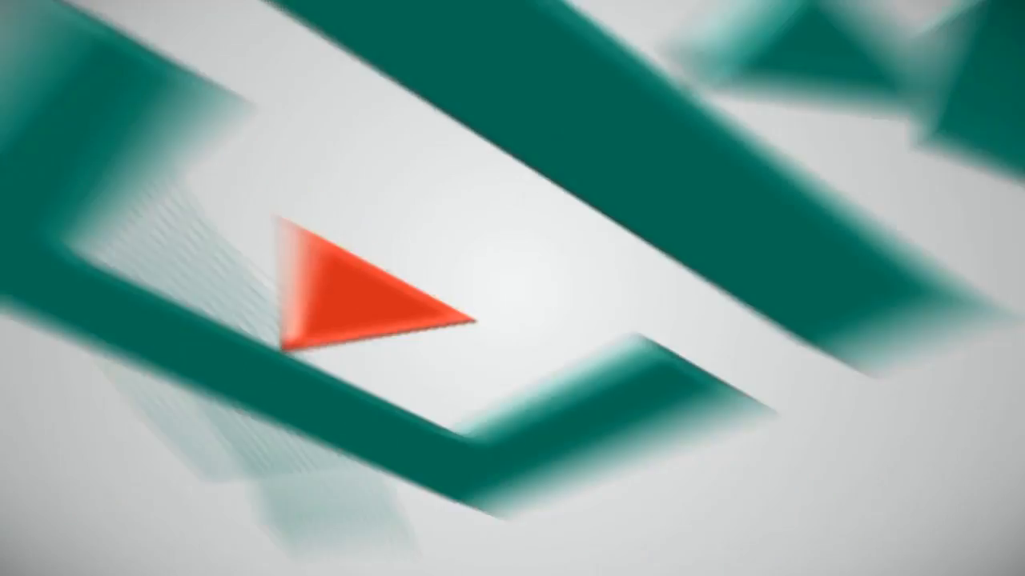